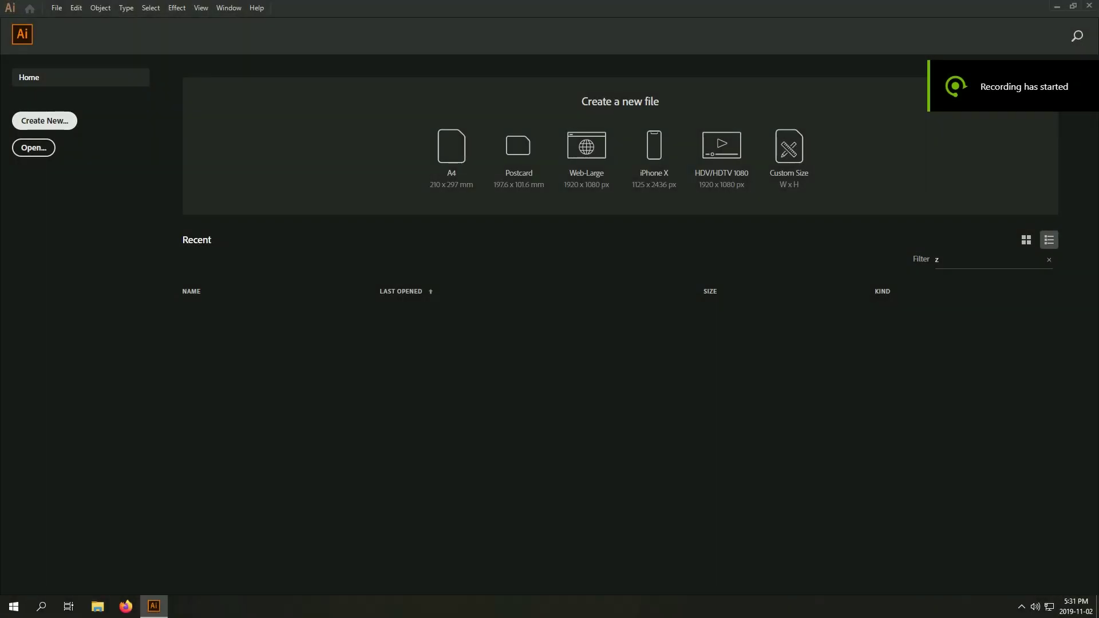
- Paste the Nike swoosh from Logo_NIKE.svg into a new document and enlarge it across the artboard
key(ctrl+n)
key(Return)
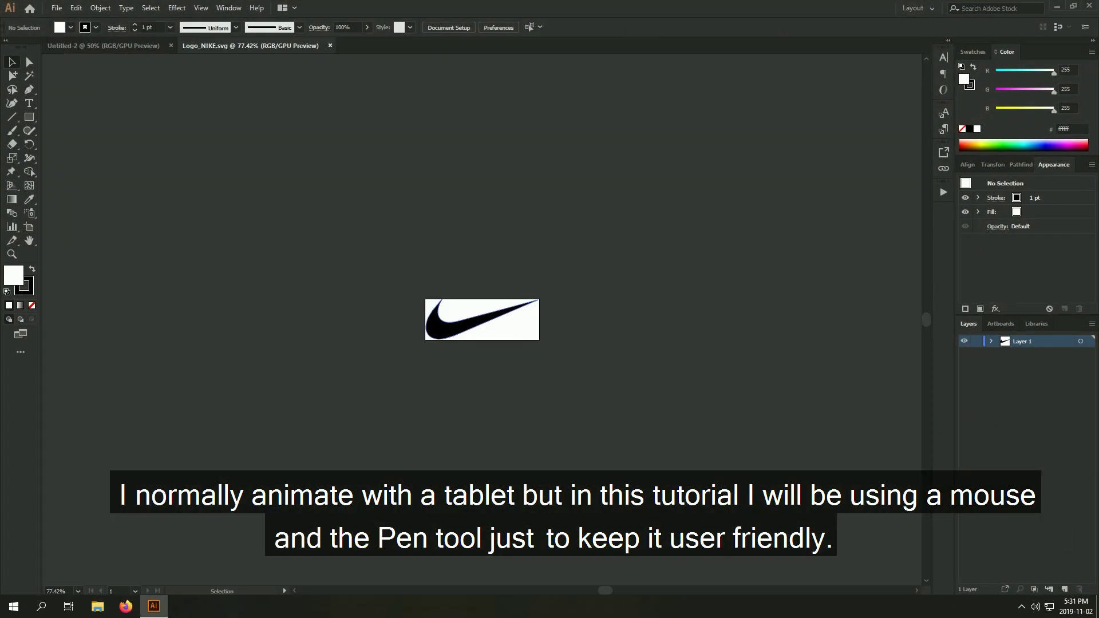
key(ctrl+a)
key(ctrl+c)
key(ctrl+Tab)
key(ctrl+v)
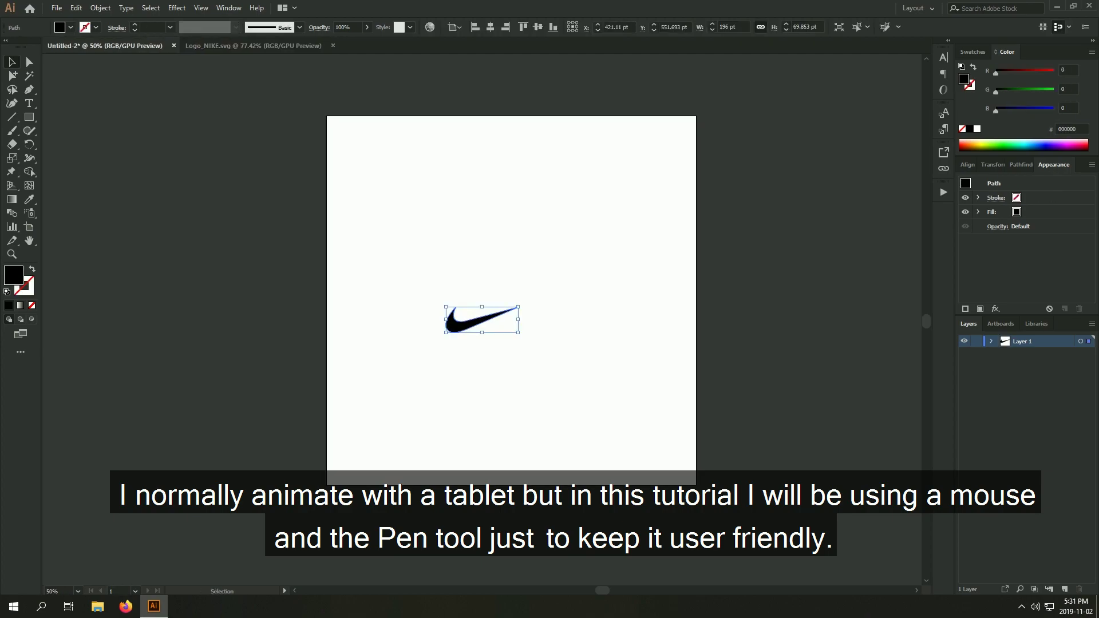
drag(547, 287, 679, 241)
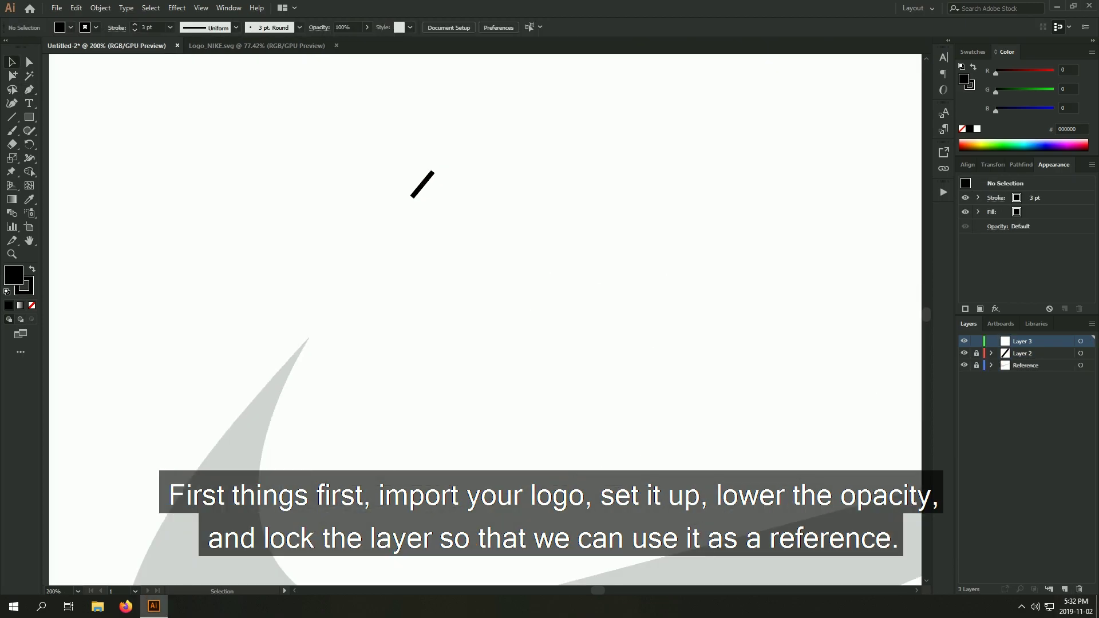
- Draw the first short stroke on the swoosh edge and lengthen it on the next frame
key(p)
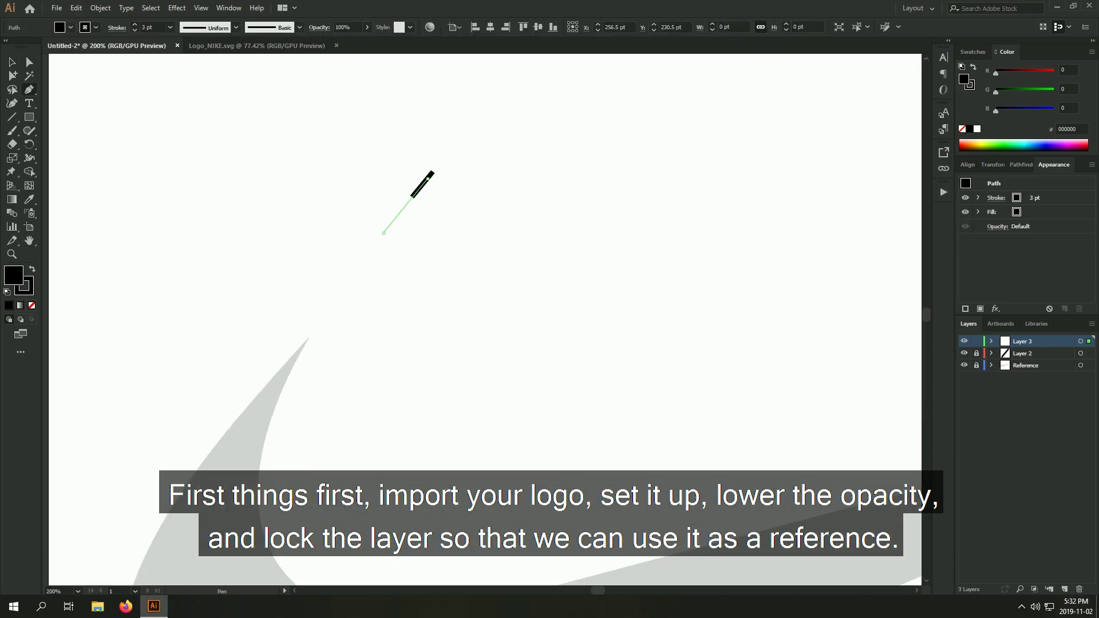
key(v)
key(ctrl+shift+a)
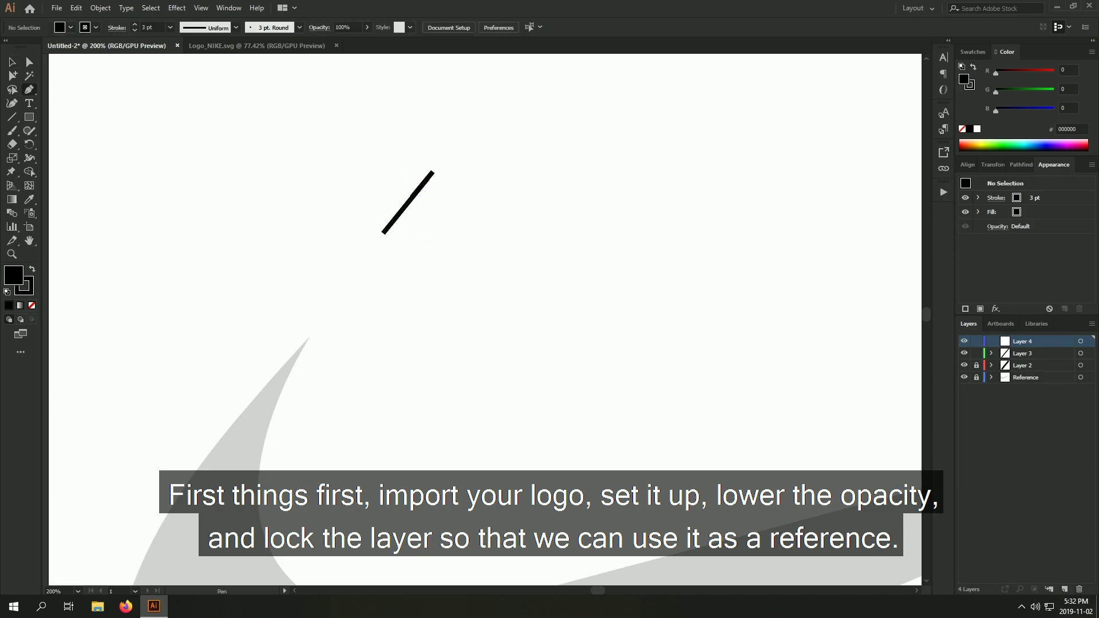
click(382, 233)
click(331, 302)
key(v)
key(ctrl+shift+a)
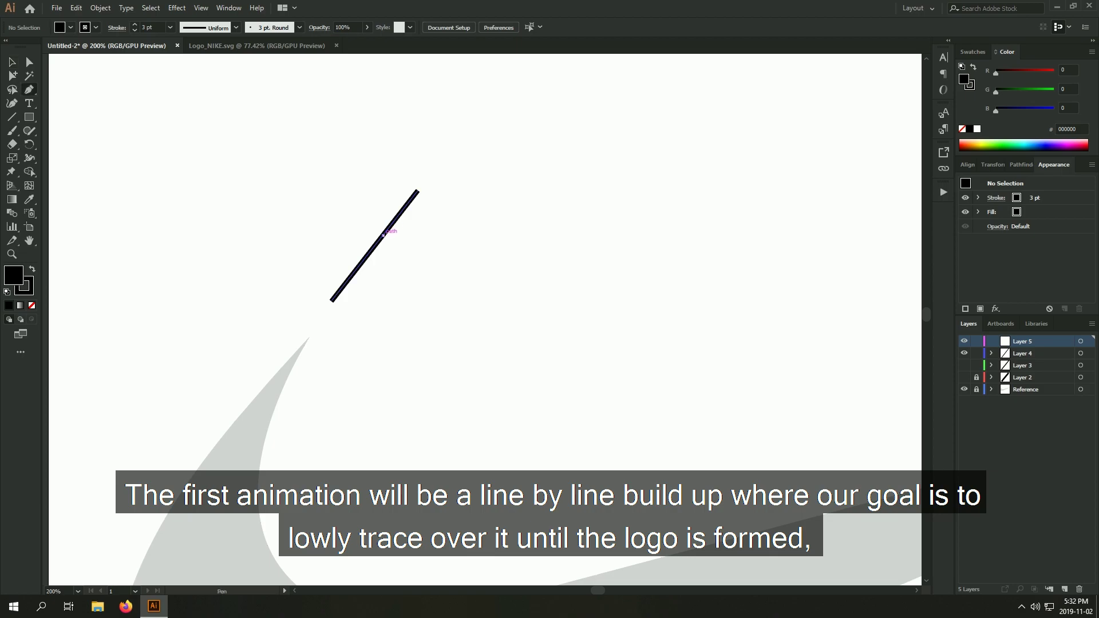
- Extend the stroke down and curve it along the swoosh's left edge
click(330, 301)
click(273, 376)
key(v)
key(ctrl+shift+a)
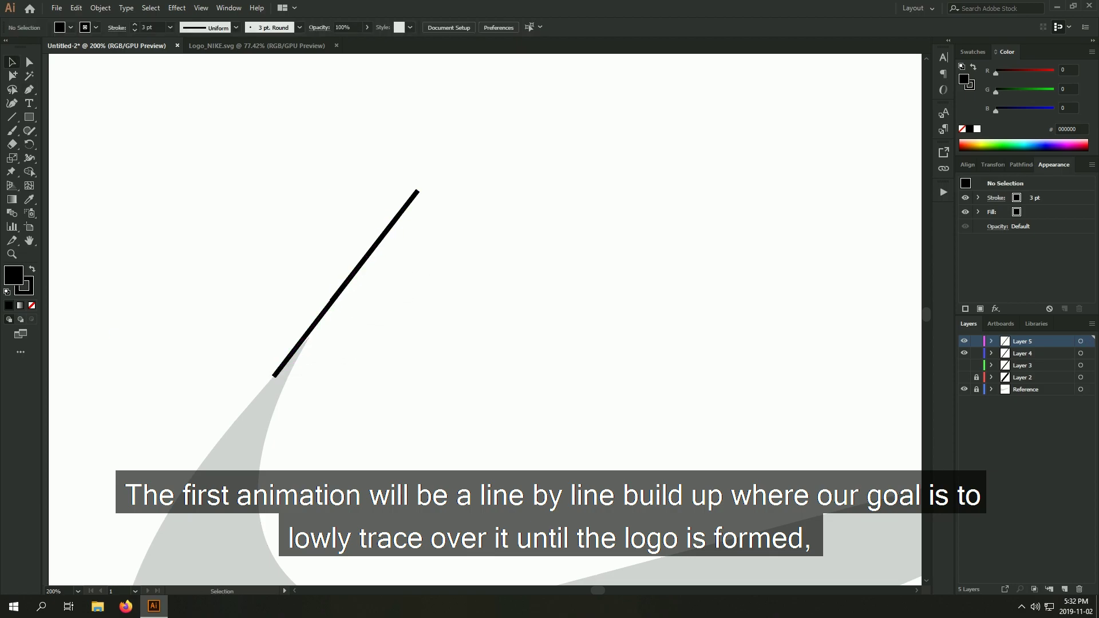
key(p)
click(273, 376)
key(ctrl+minus)
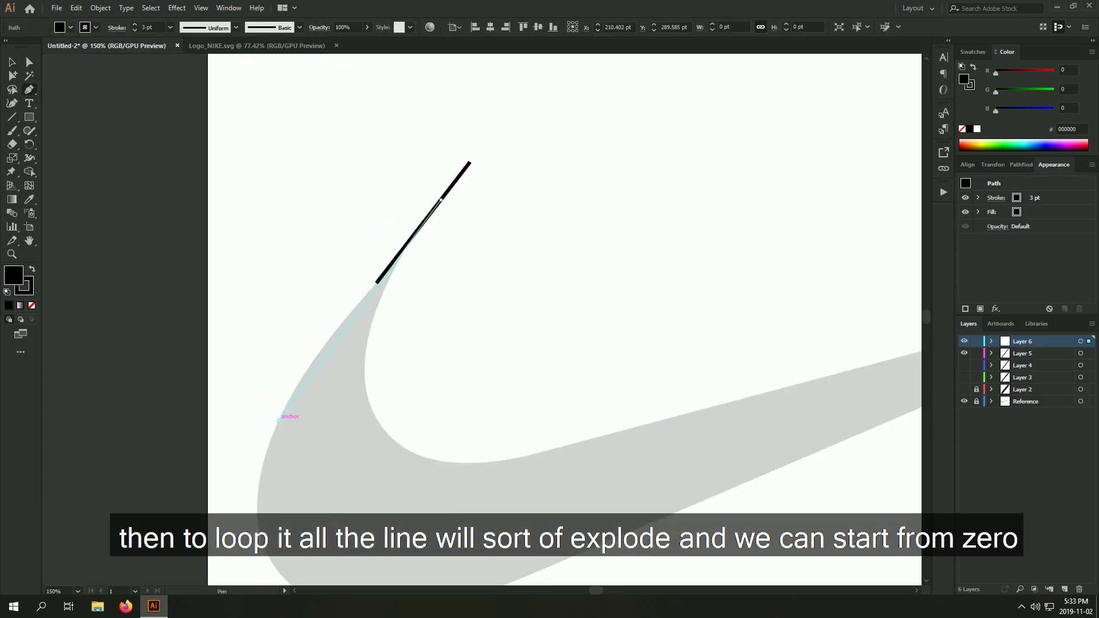
drag(279, 421, 267, 467)
key(v)
key(slash)
key(ctrl+shift+a)
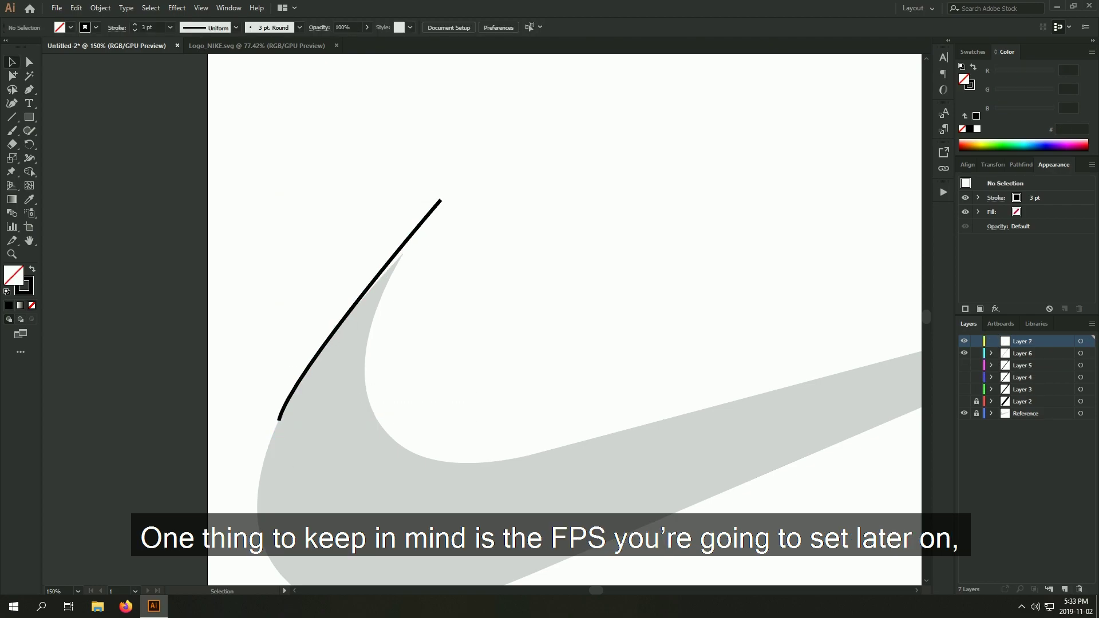
- Curve the stroke further down the swoosh edge and adjust its anchor points
key(ctrl+plus)
key(p)
click(240, 466)
scroll(246, 466, down, 3)
key(ctrl+minus)
drag(210, 479, 232, 571)
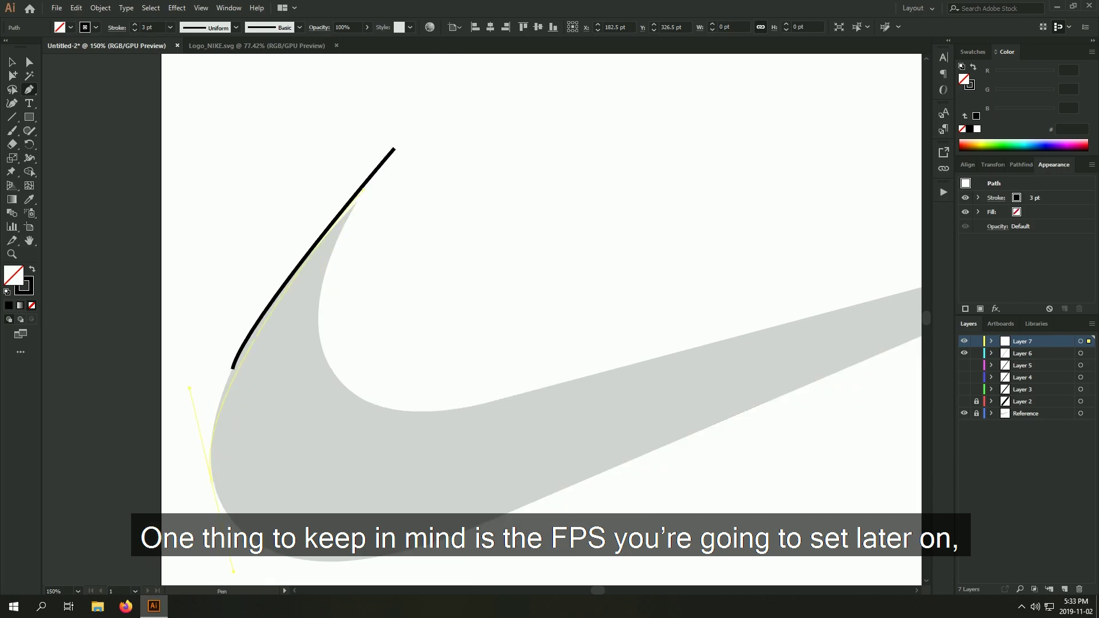
scroll(541, 319, down, 5)
key(ctrl+minus)
key(a)
key(ctrl+plus)
key(ctrl+plus)
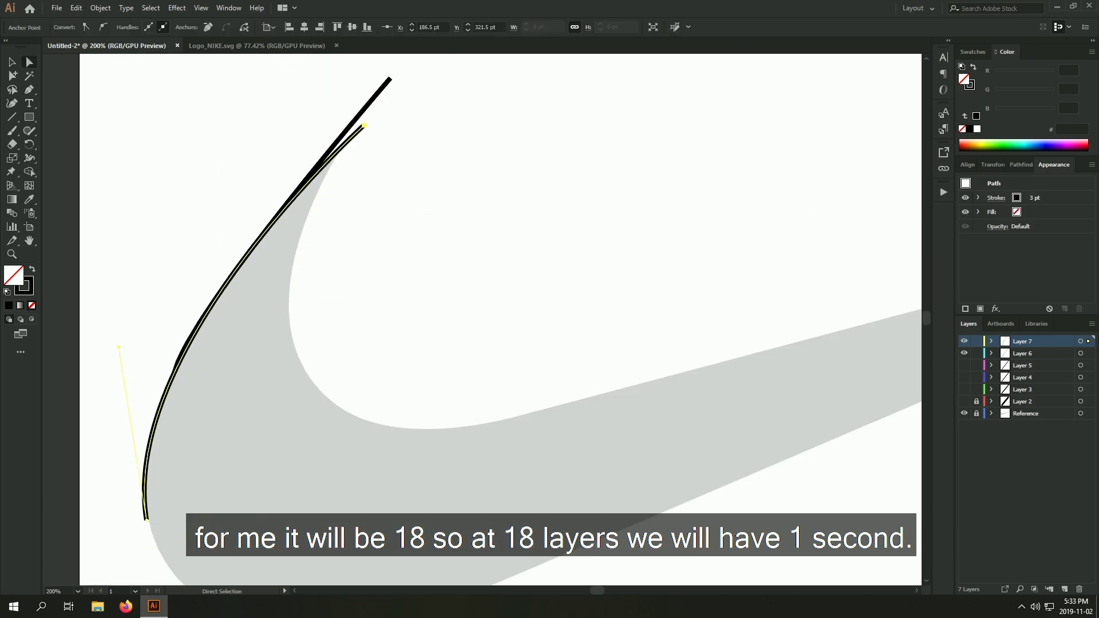
key(ctrl+shift+a)
- Draw the next frame's stroke from the swoosh's top tip around its bottom curve
click(362, 119)
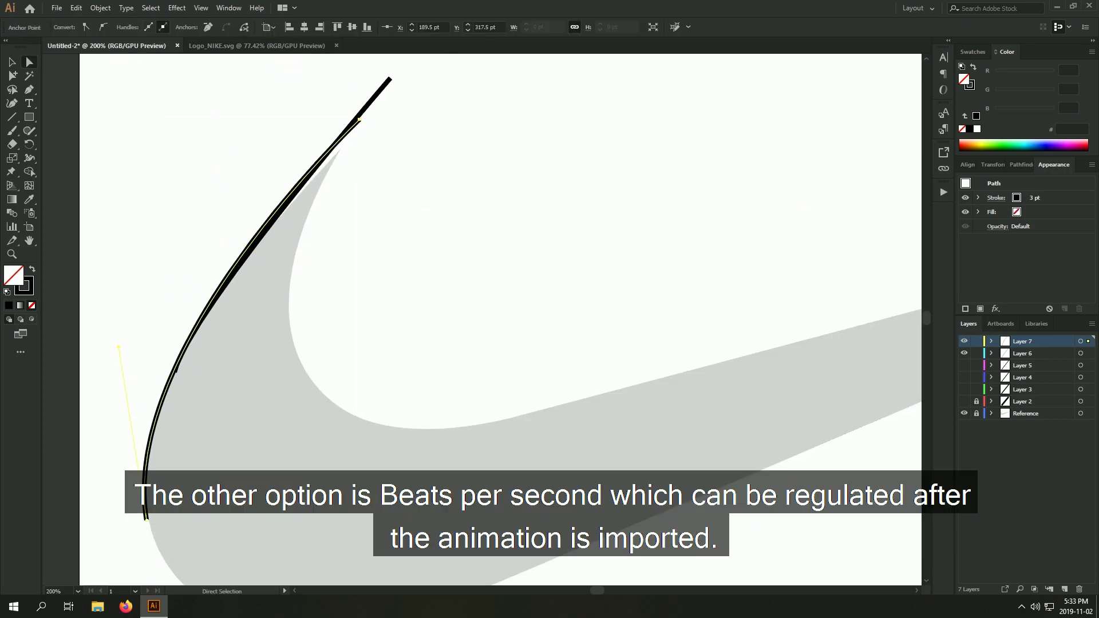
key(ctrl+shift+a)
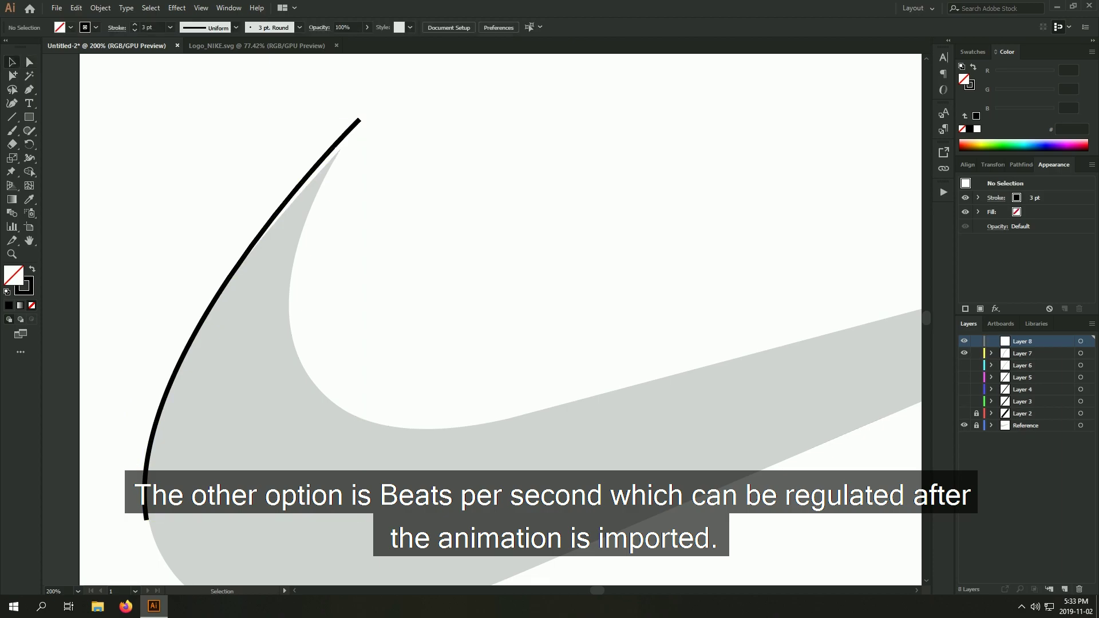
key(p)
key(ctrl+minus)
click(302, 132)
key(ctrl+minus)
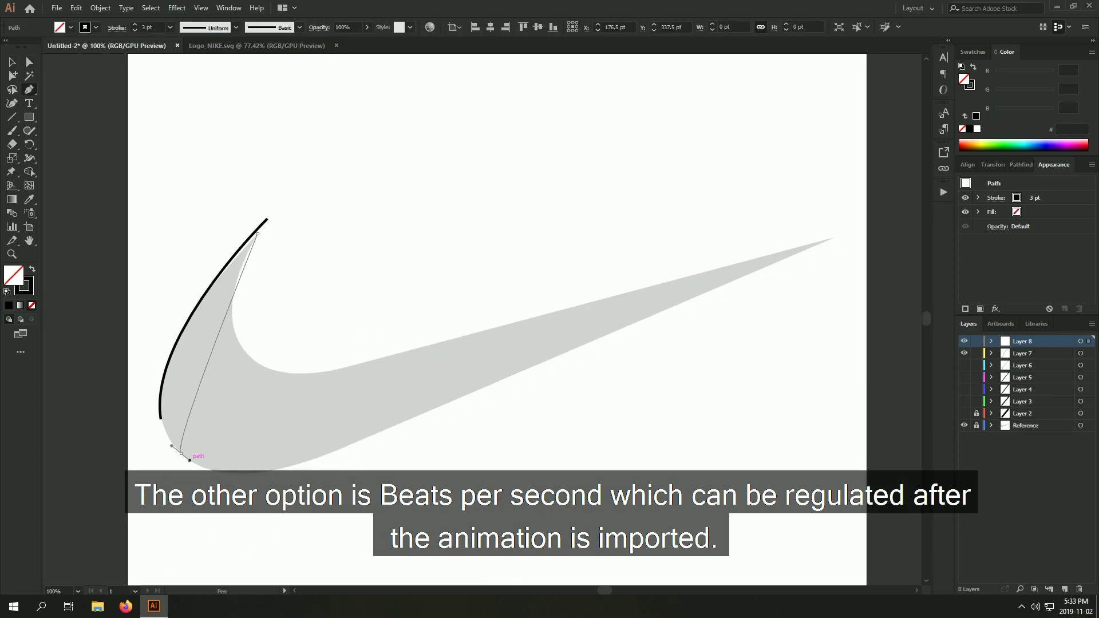
drag(168, 438, 211, 521)
key(ctrl+plus)
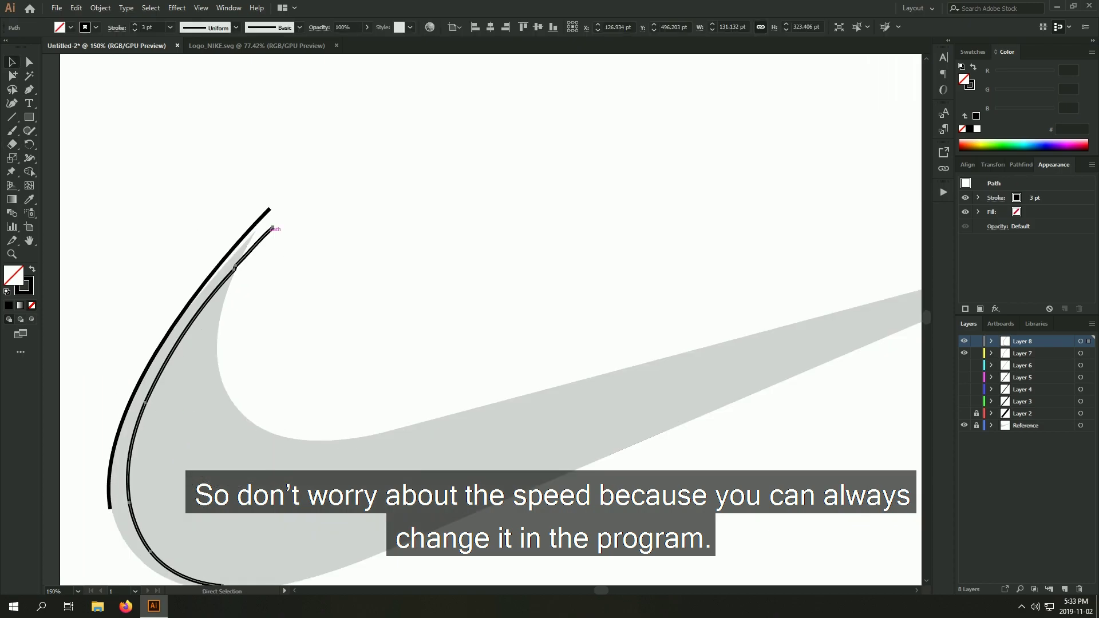
key(ctrl+shift+a)
key(ctrl+minus)
- Show Layer 7's stroke and add a short curved dash above the line tip
key(v)
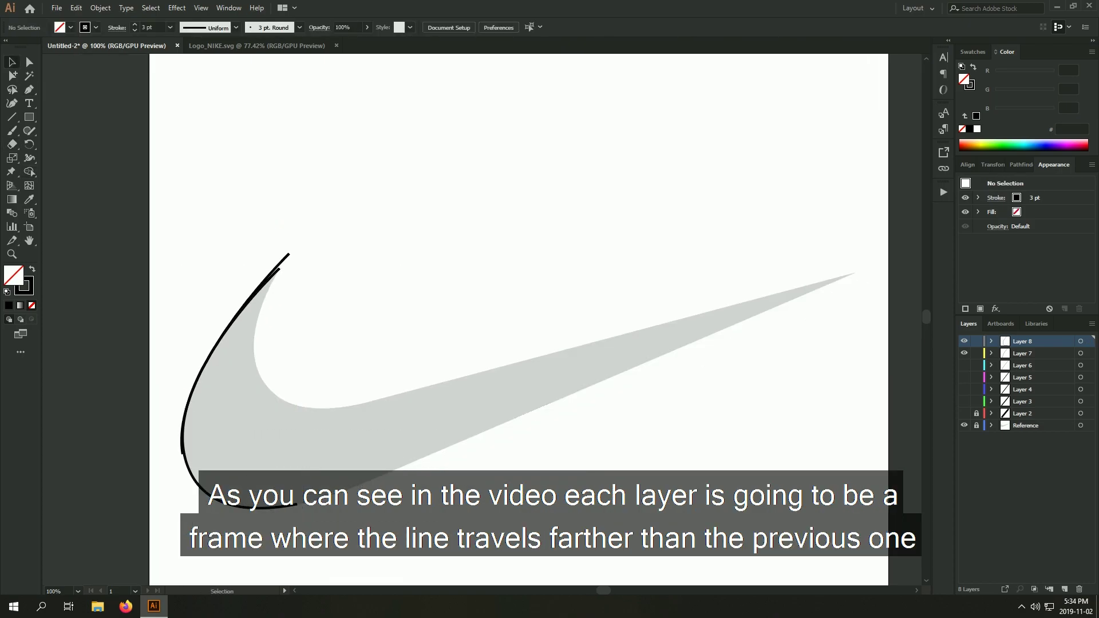
click(964, 353)
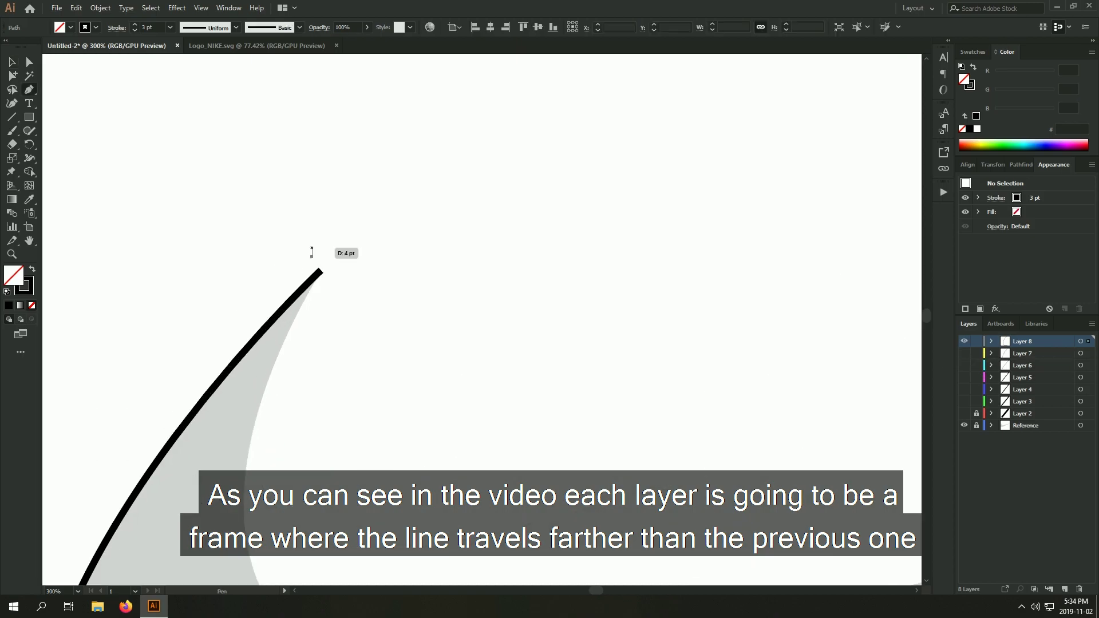
click(312, 255)
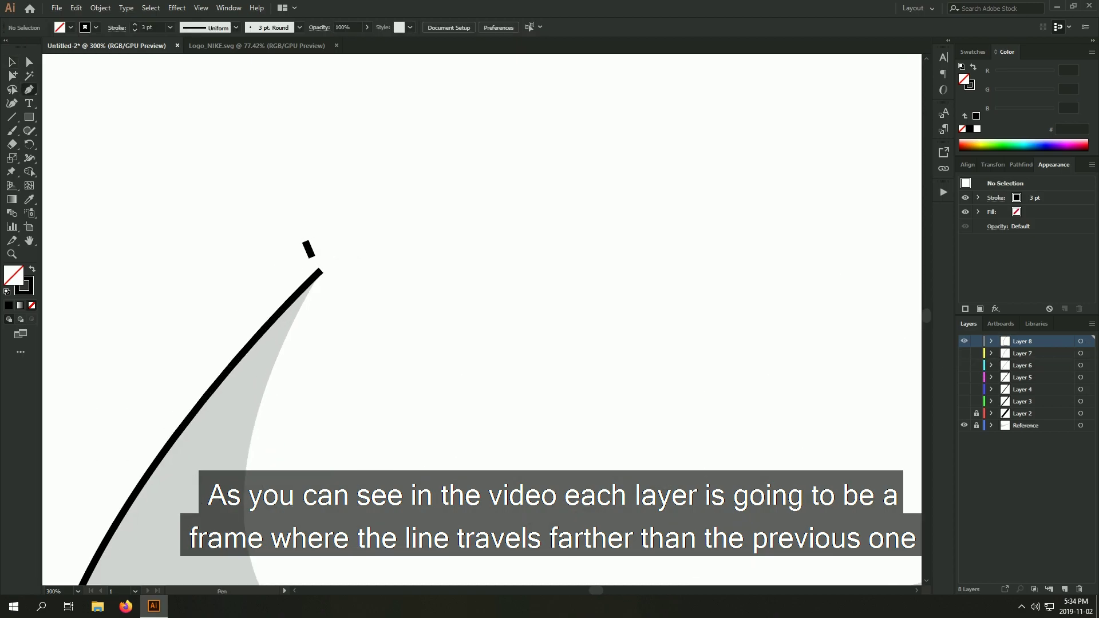
drag(340, 272, 357, 273)
key(ctrl+shift+a)
key(v)
key(ctrl+minus)
key(ctrl+minus)
key(ctrl+minus)
key(ctrl+minus)
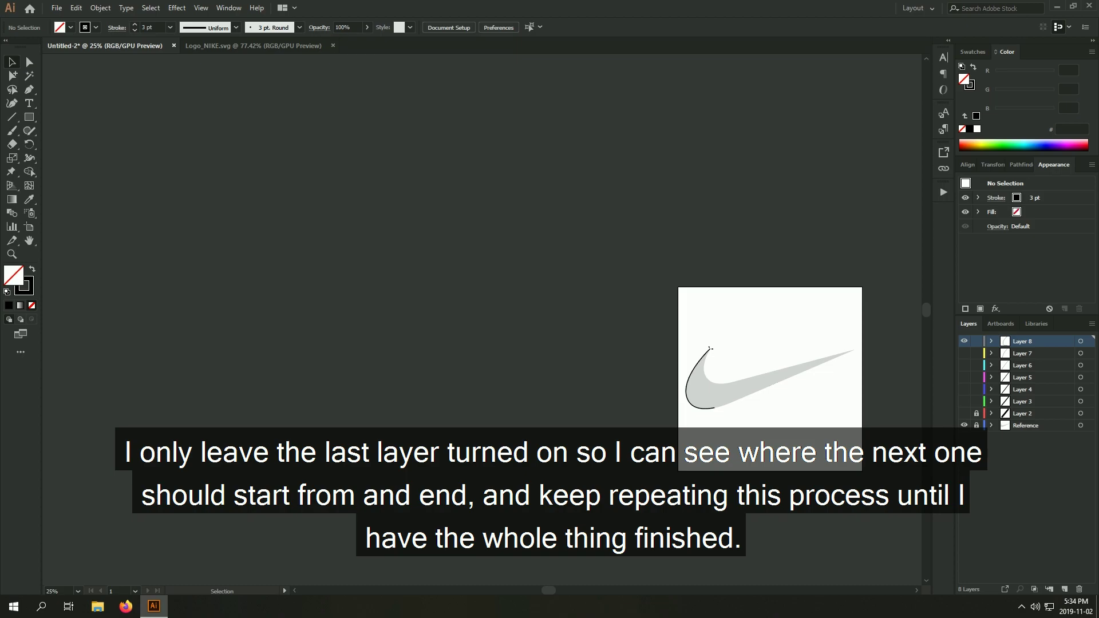
key(ctrl+plus)
key(ctrl+plus)
- On Layer 9, extend the path end along the swoosh's bottom edge and paste it in place
key(p)
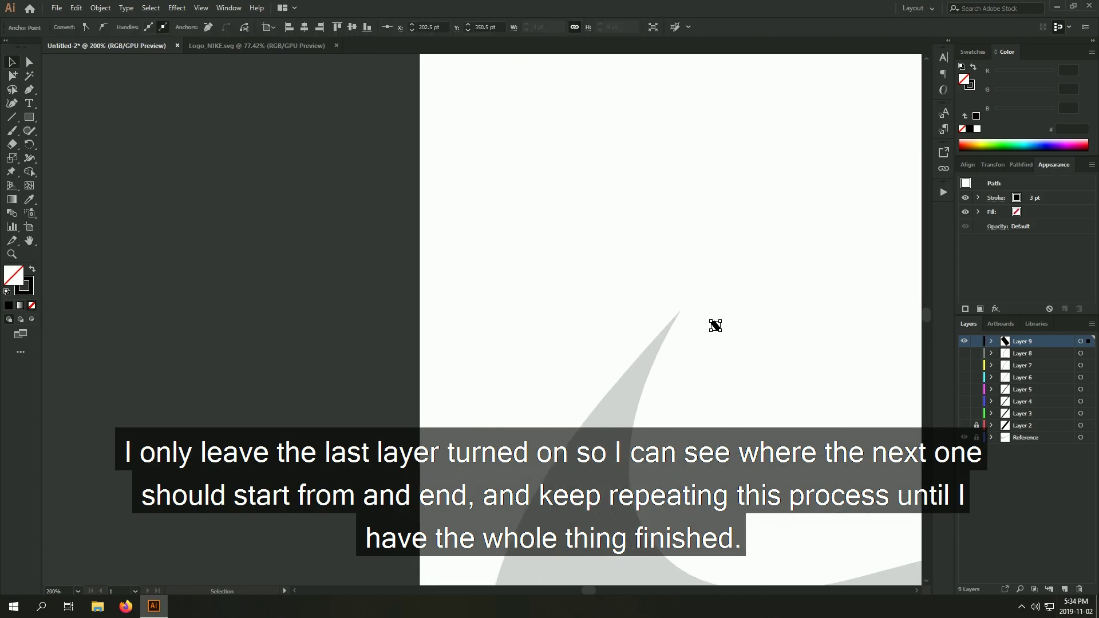
click(717, 328)
key(ctrl+plus)
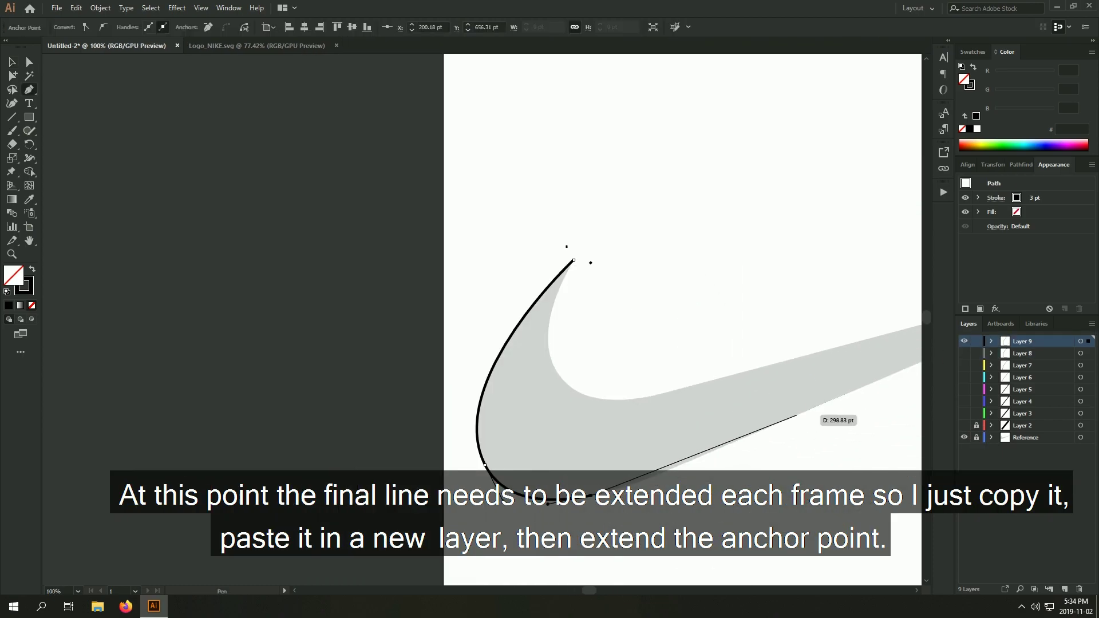
drag(648, 496, 846, 352)
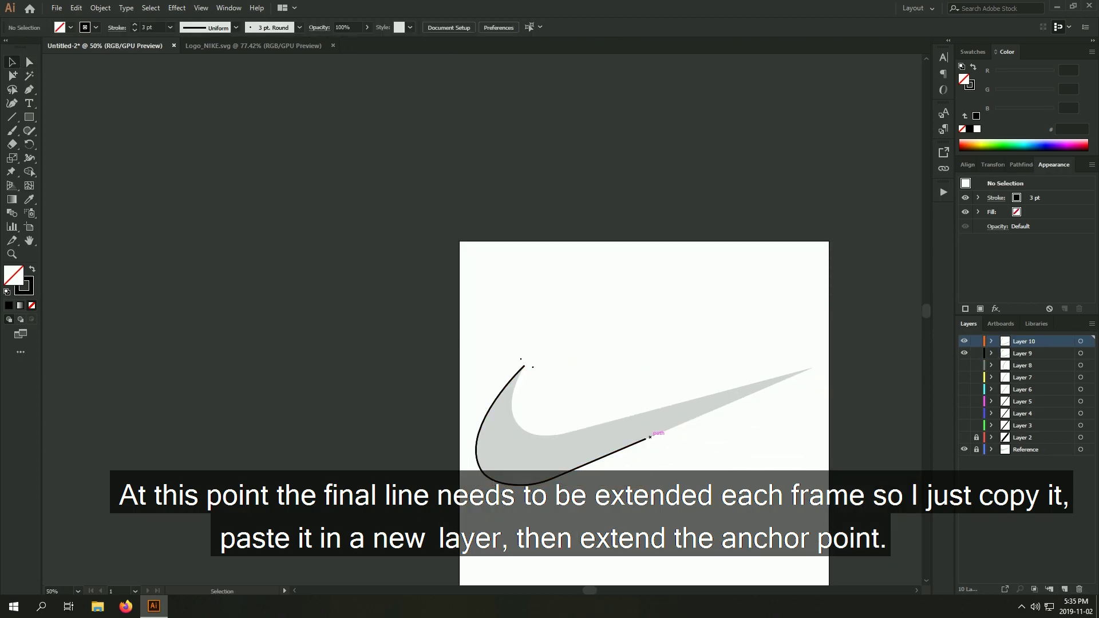
drag(650, 436, 765, 390)
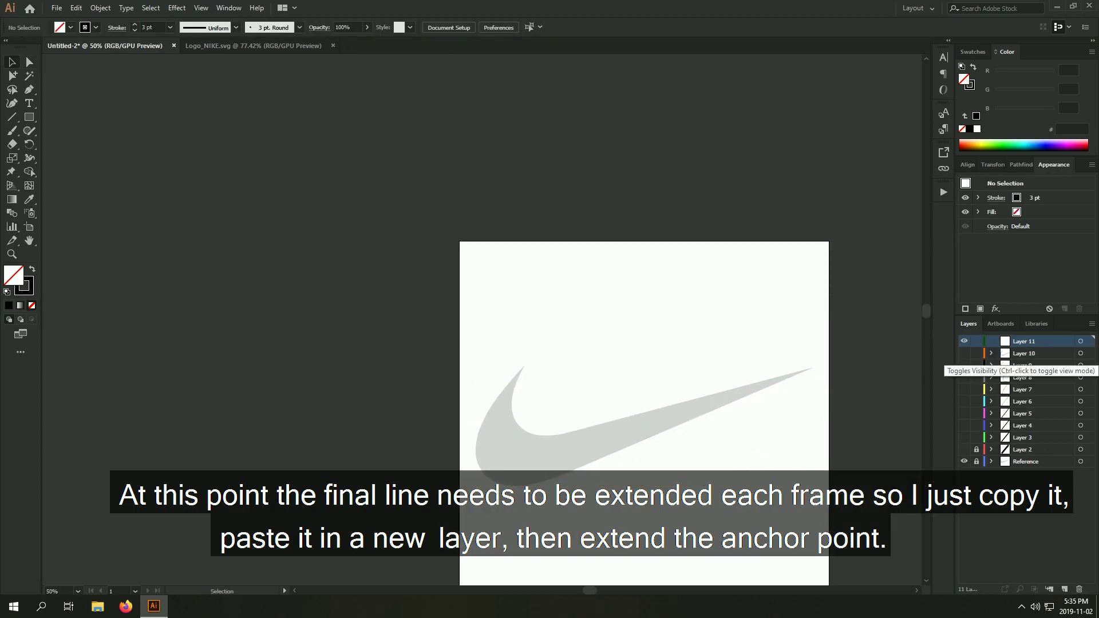
key(ctrl+f)
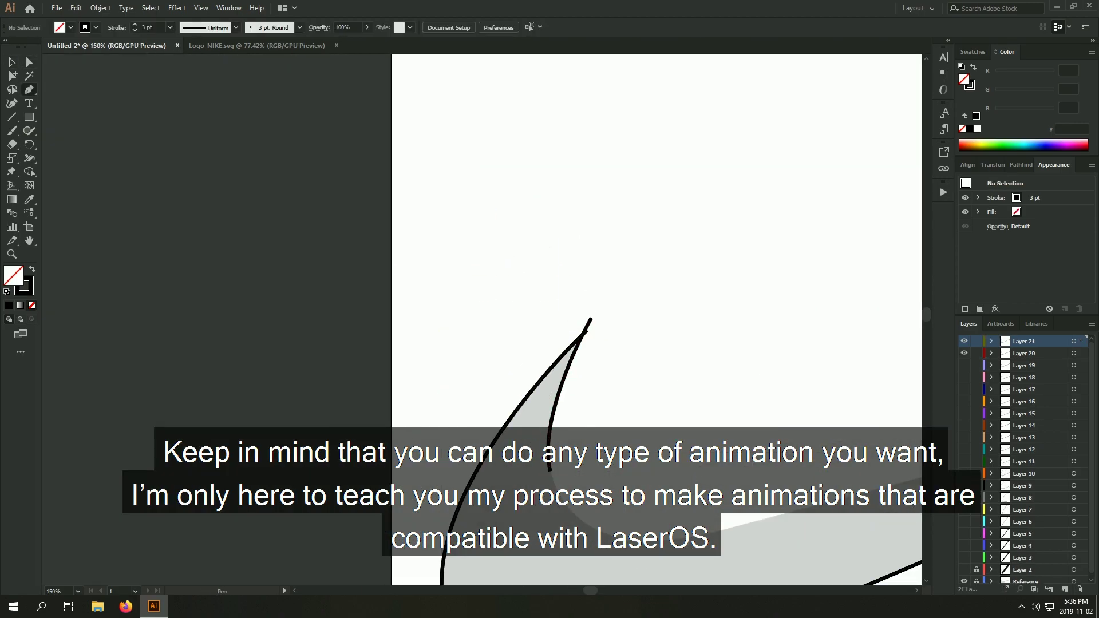
- Zoom in on the second line's end, ready to edit its anchor points
key(ctrl+1)
key(a)
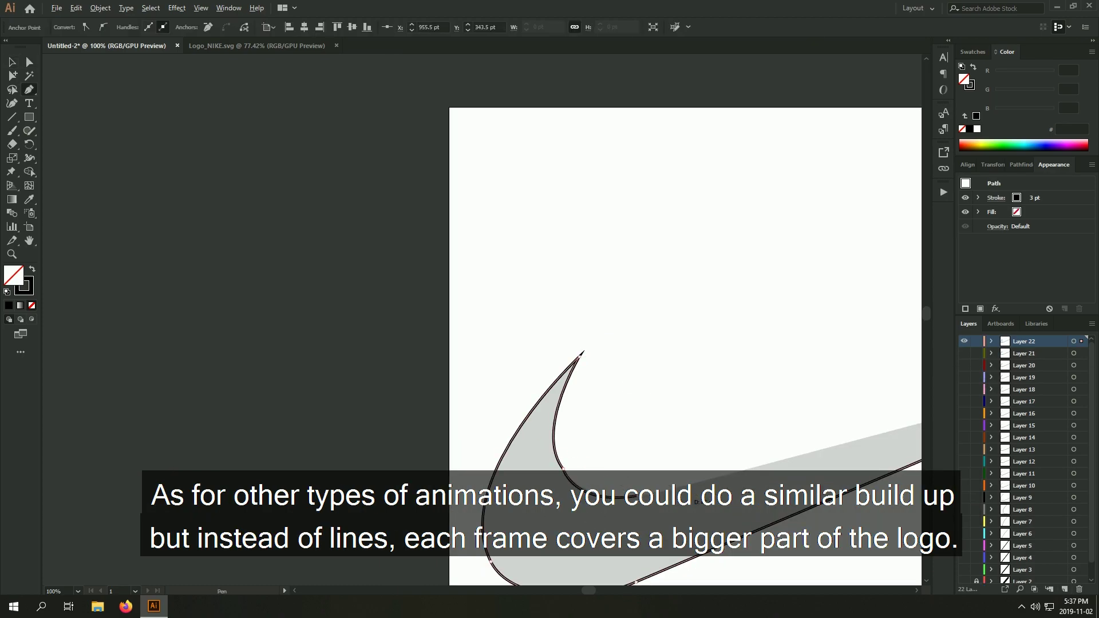
key(ctrl+equal)
key(a)
key(ctrl+equal)
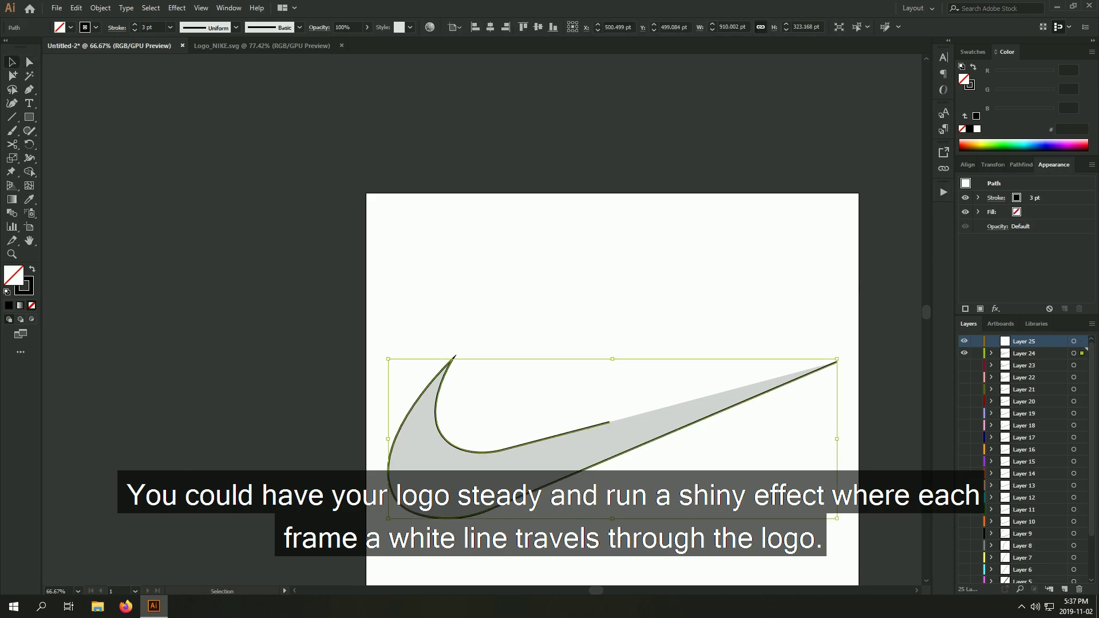
- Get the pasted outline on the new frame layer ready for anchor editing
key(a)
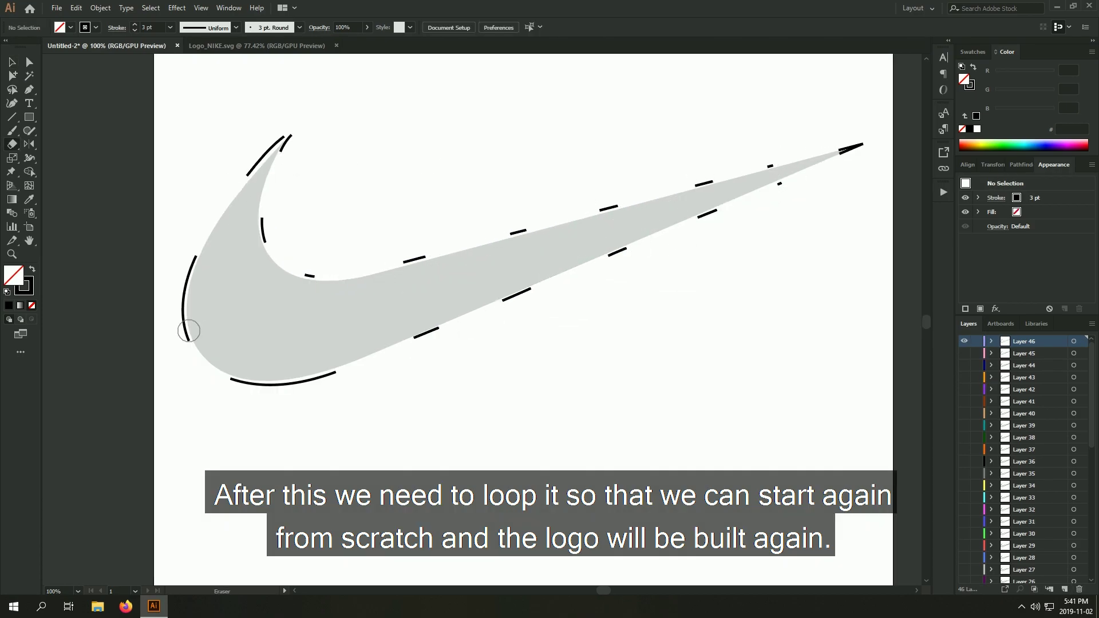
- Erase the lower end of the left dash and select a small dash on the inner curve
drag(189, 330, 225, 375)
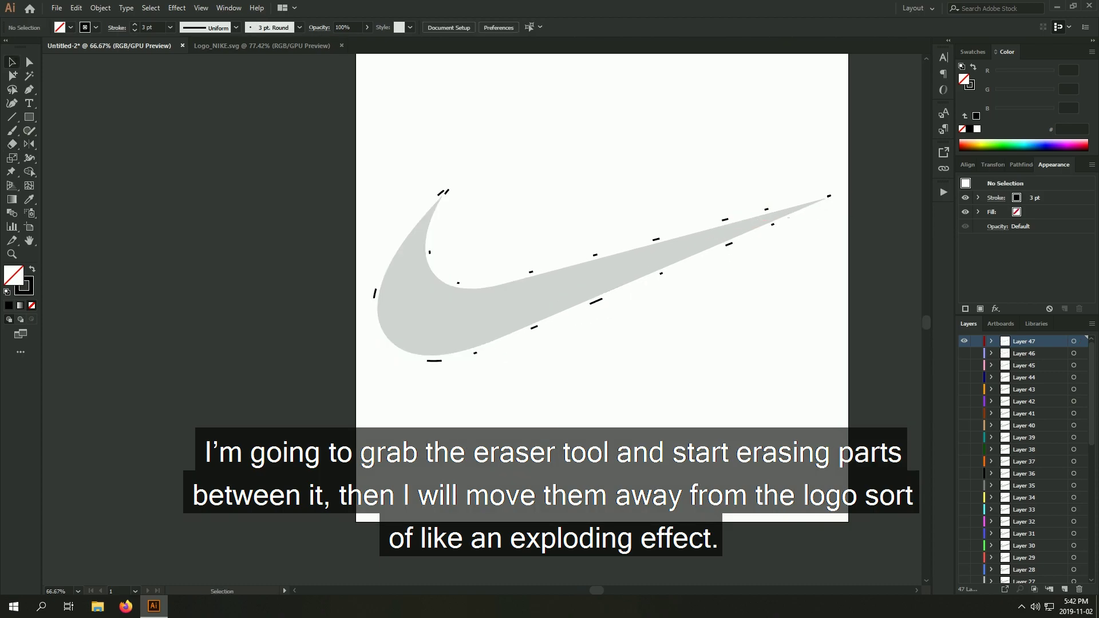
click(458, 281)
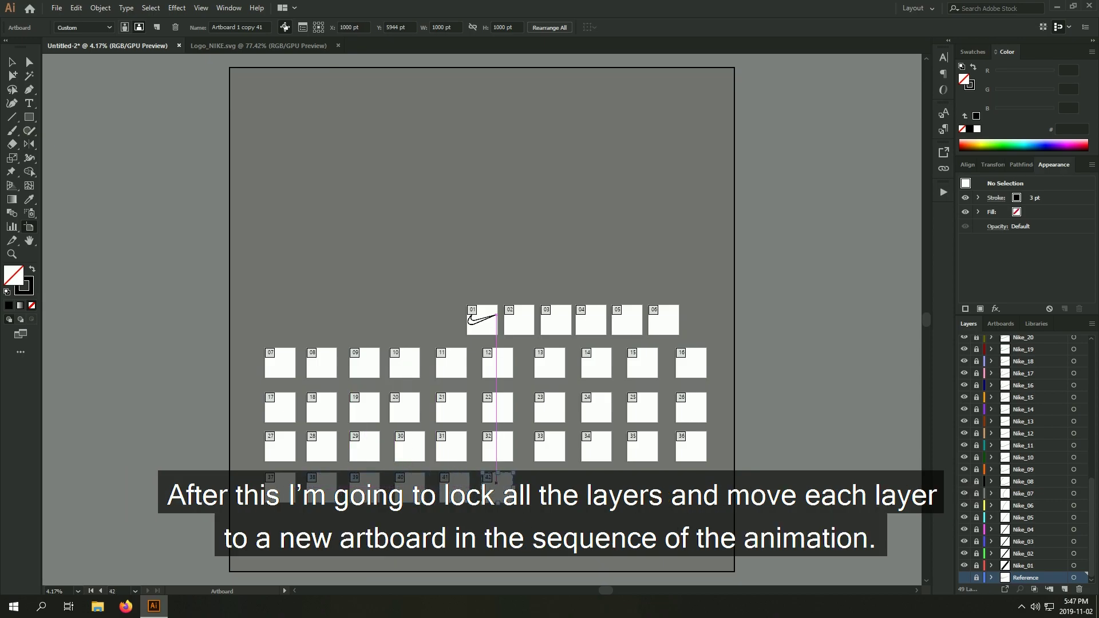
- Finish adding artboards to a total of 48 and unlock the Nike_02 layer
key(Escape)
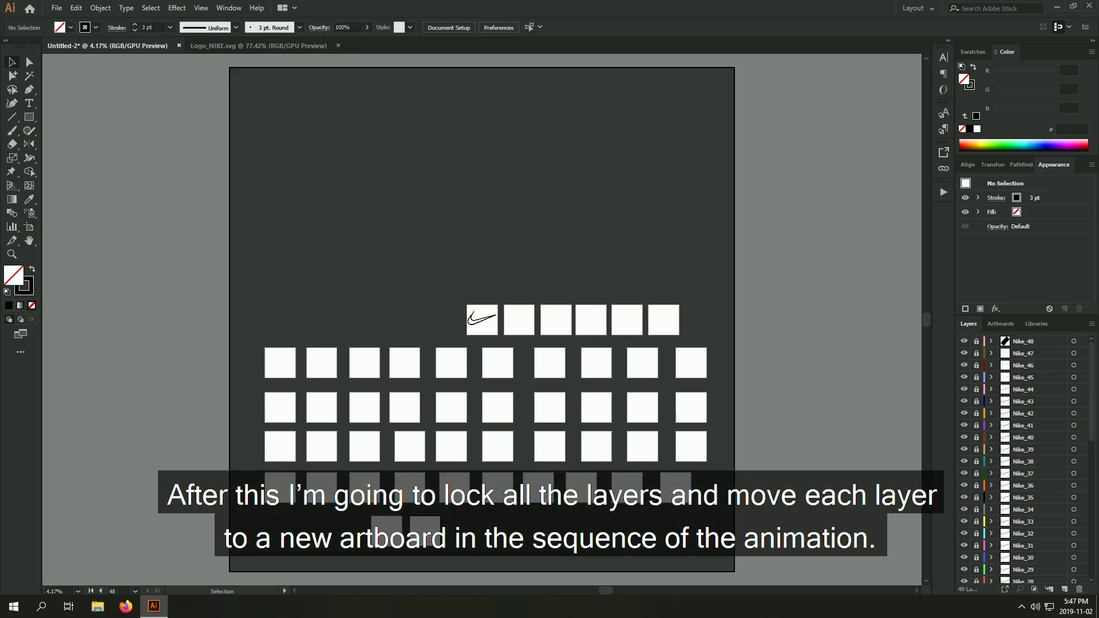
click(1023, 553)
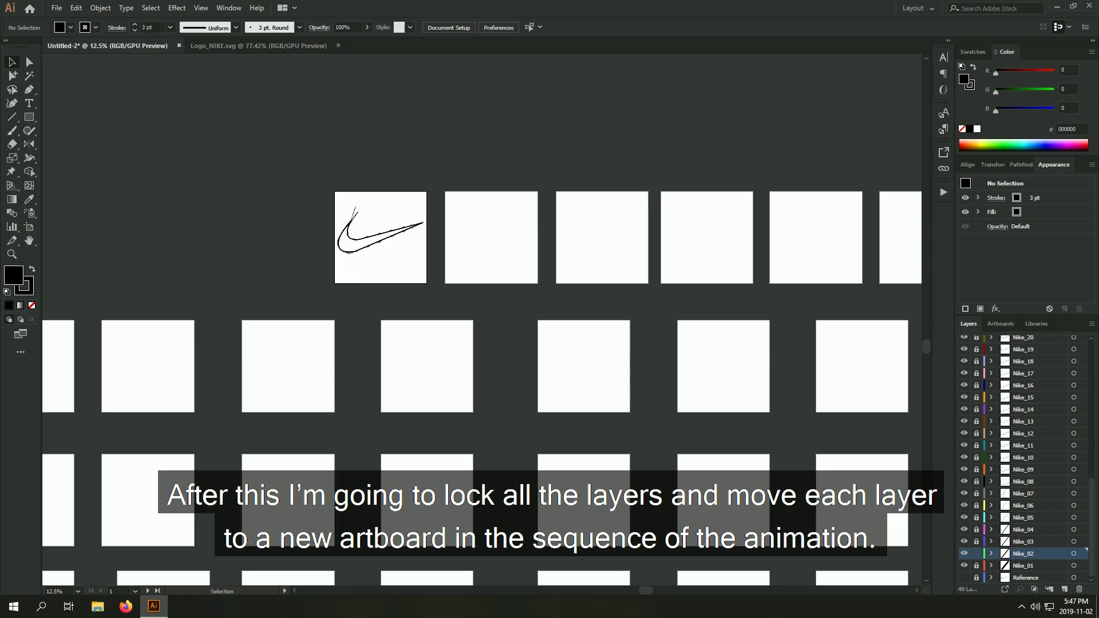
click(976, 554)
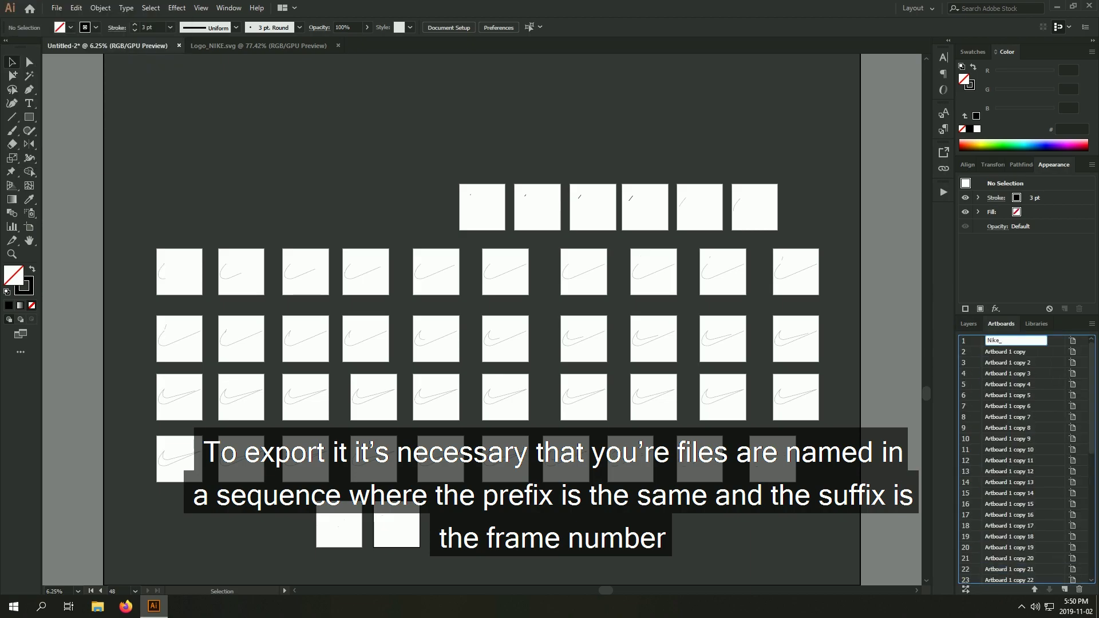
- Rename the artboards in order, starting at Nike_01, up through Nike_23
key(Tab)
text(Nike_)
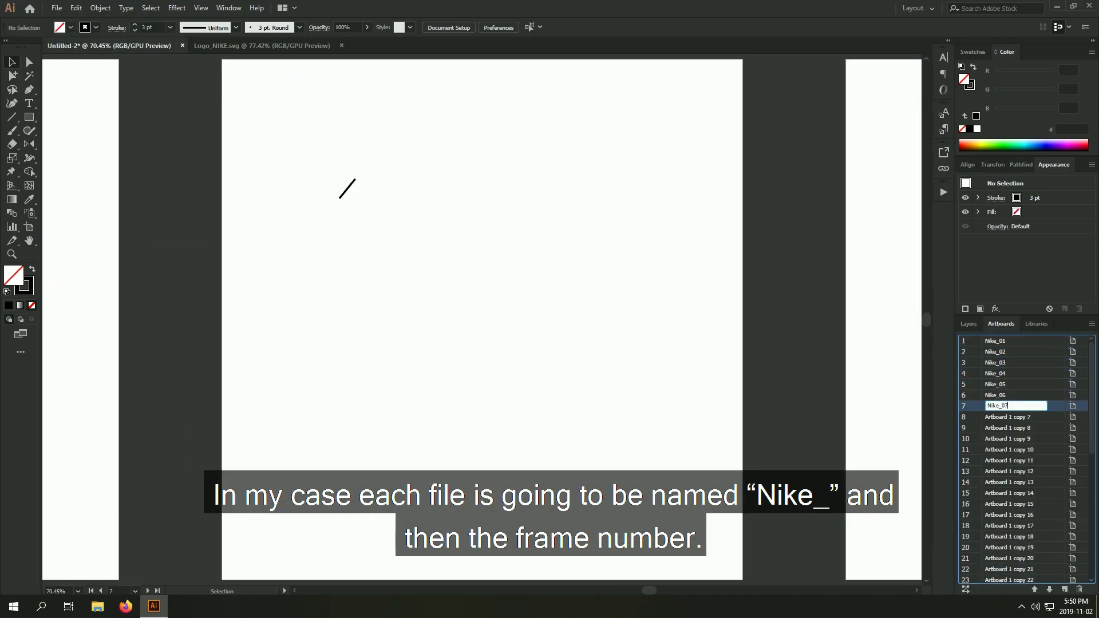
key(Tab)
text(Nike_08)
key(Tab)
text(Nike_09)
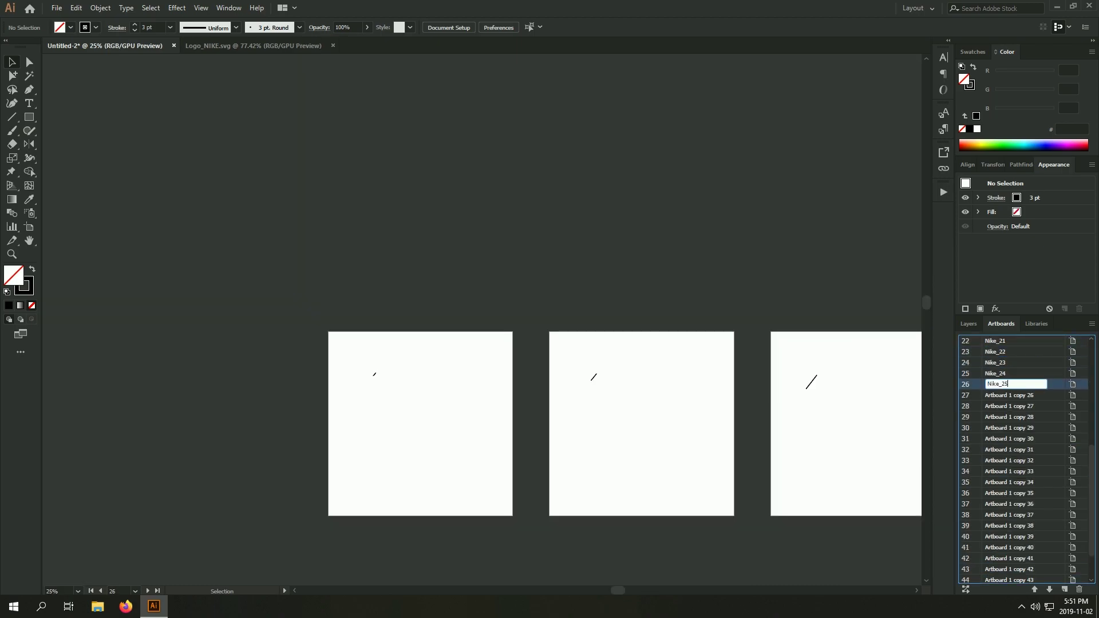
key(Tab)
text(Nike_3)
key(Tab)
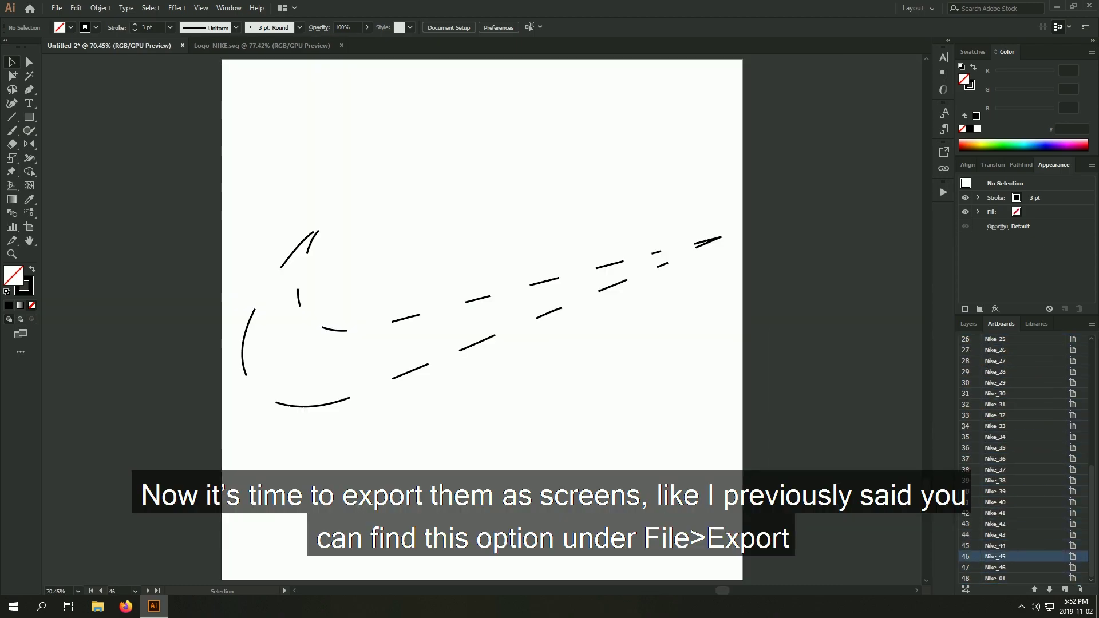
text(Nike_21)
key(Tab)
text(Nike_22)
- Name the remaining artboards Nike_40 through Nike_48 and view all 48 artboards
key(Tab)
text(Nike_23)
key(Tab)
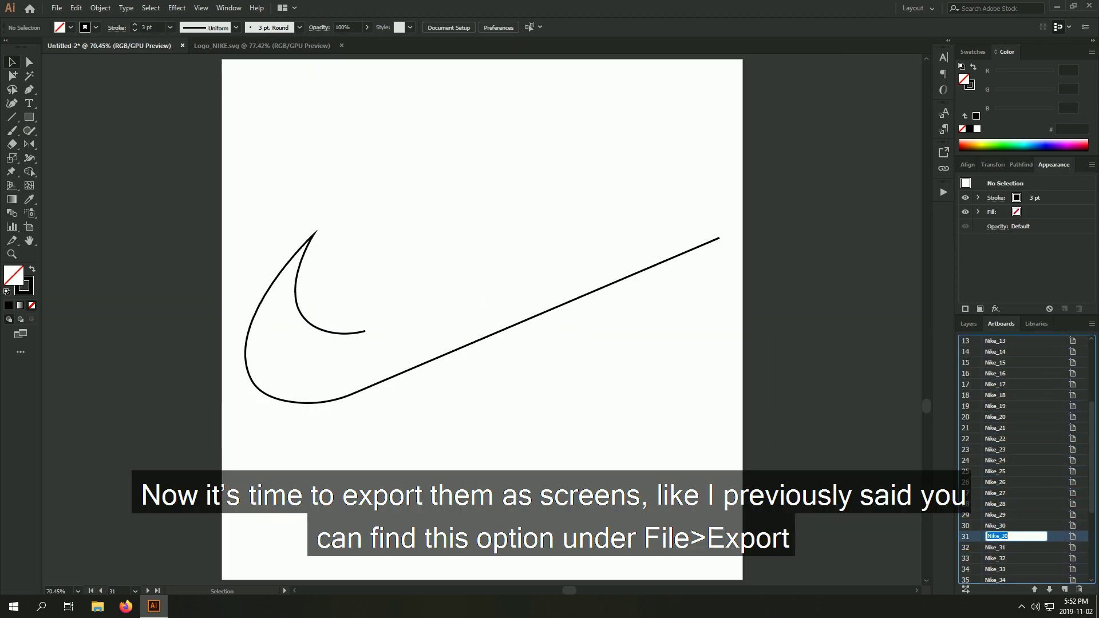
key(Tab)
text(Nike_40)
key(Tab)
text(Nike_41)
key(Tab)
text(Nike_42)
key(Tab)
text(Nike_48)
key(Return)
key(ctrl+alt+0)
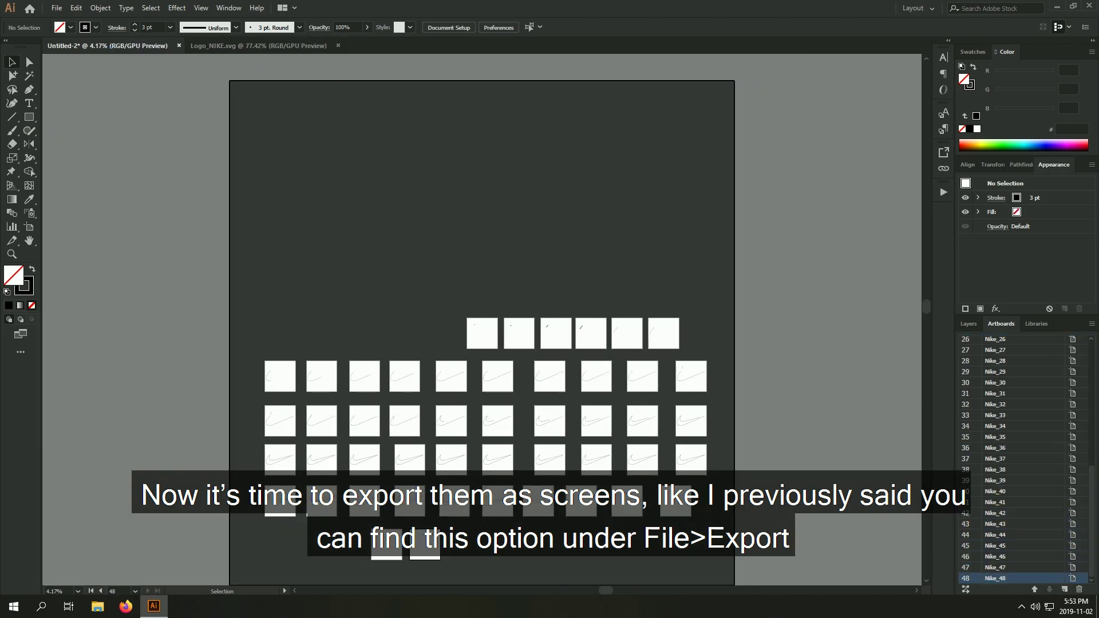
- Set up Export for Screens to export all artboards in SVG format
click(56, 8)
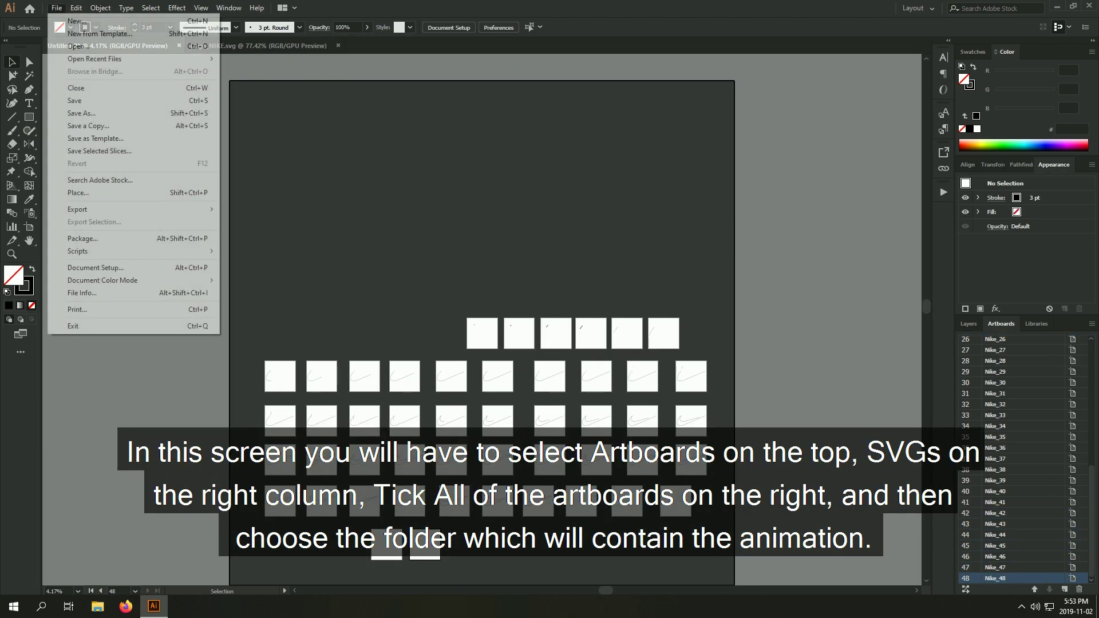
mouse_move(80, 209)
click(266, 209)
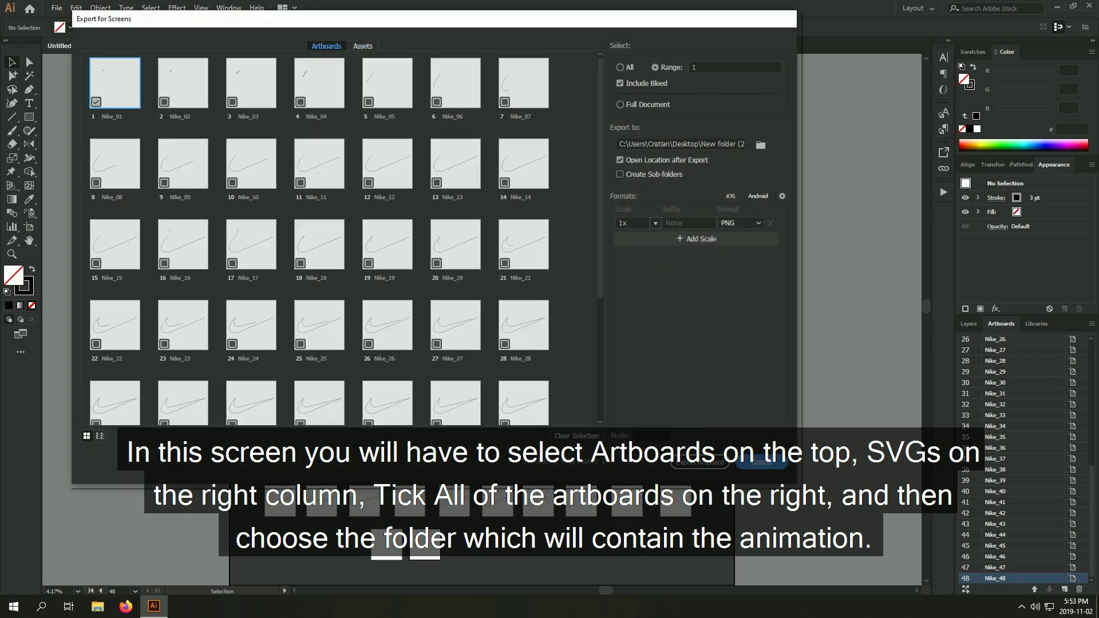
click(620, 67)
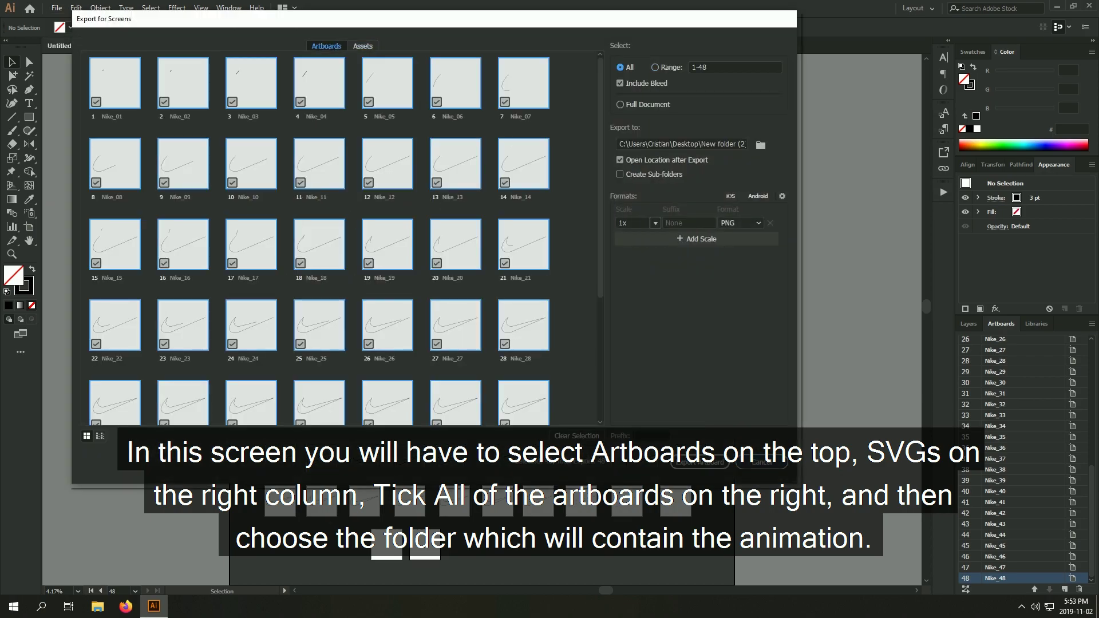
click(740, 223)
click(741, 324)
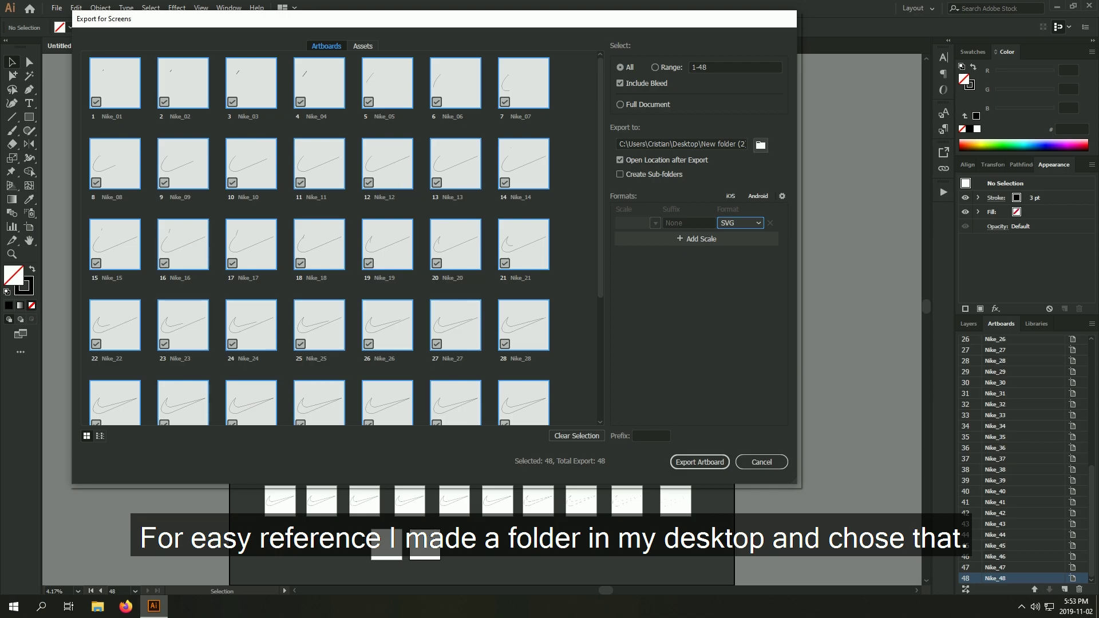
scroll(345, 237, down, 5)
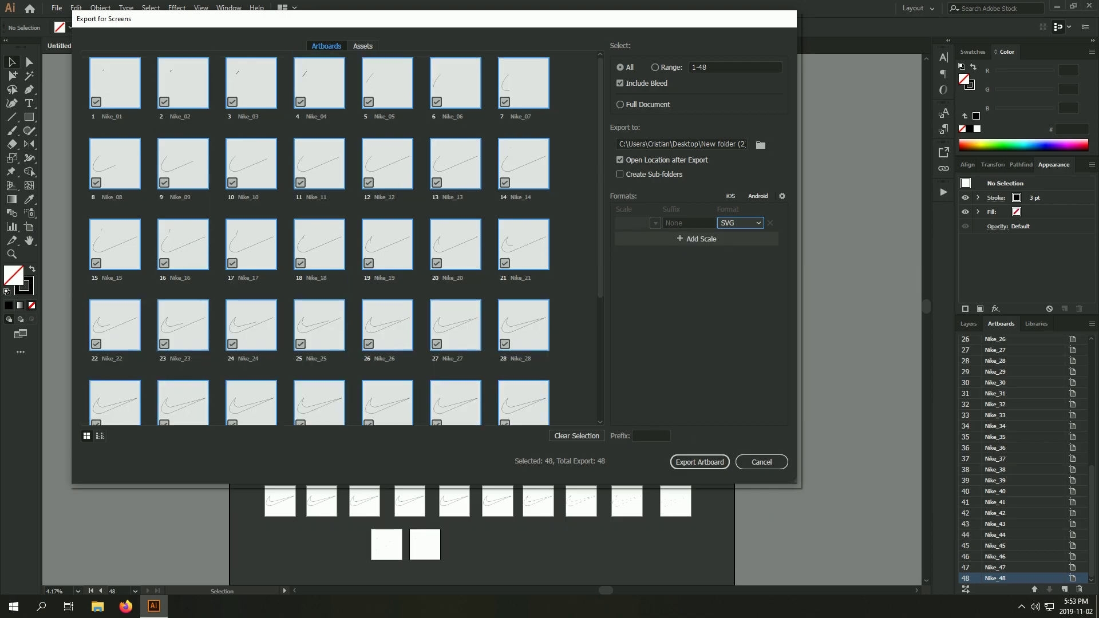
- Create a Nike folder on the Desktop as the destination and export the SVGs
click(760, 144)
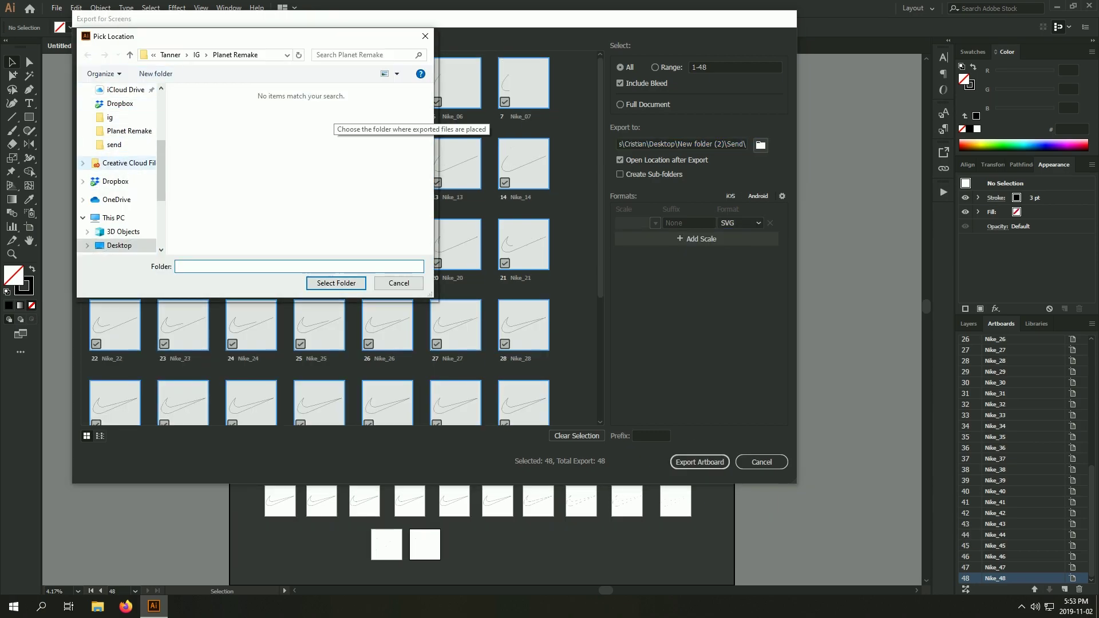
scroll(120, 172, up, 4)
click(119, 112)
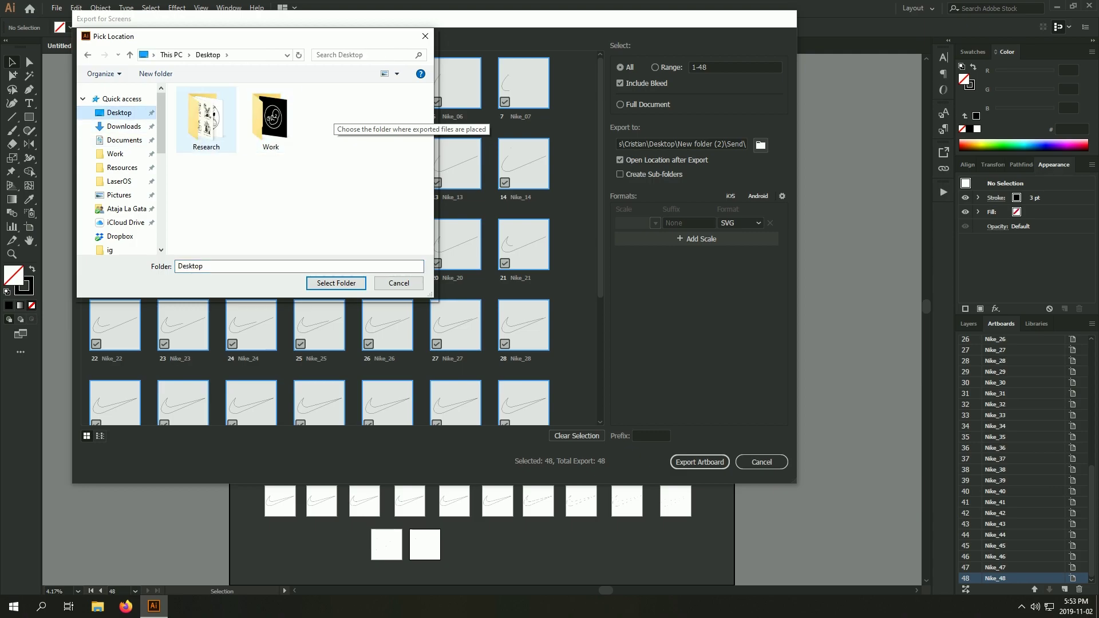
key(ctrl+shift+n)
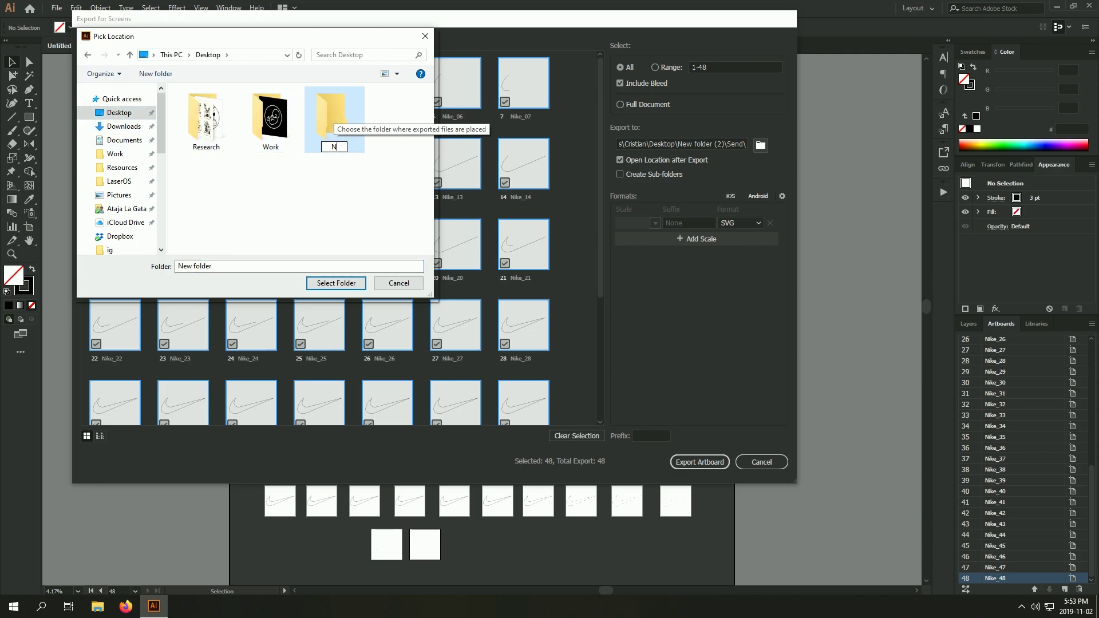
text(Nike)
key(Return)
key(Return)
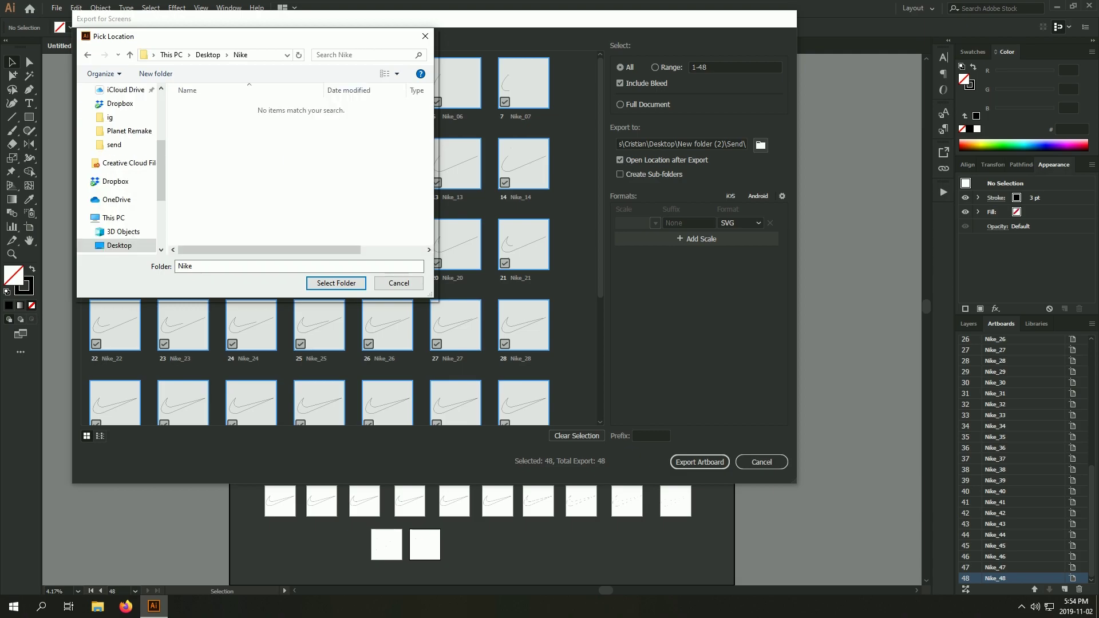
key(Return)
key(Return)
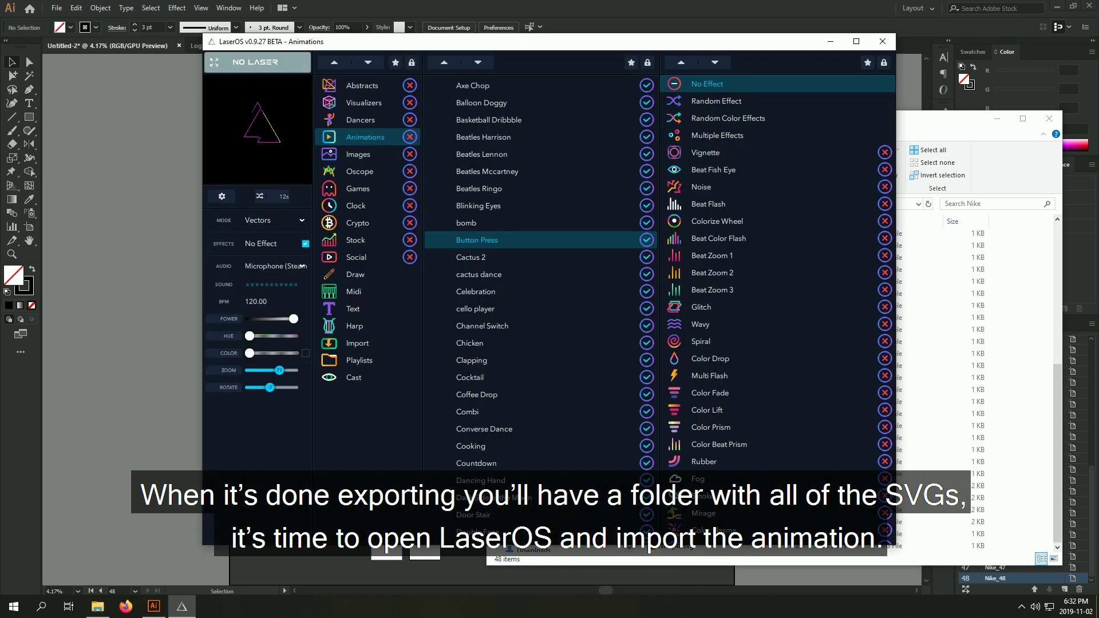
- Choose an SVG-animation folder import in LaserOS and select the Desktop Nike folder
click(358, 343)
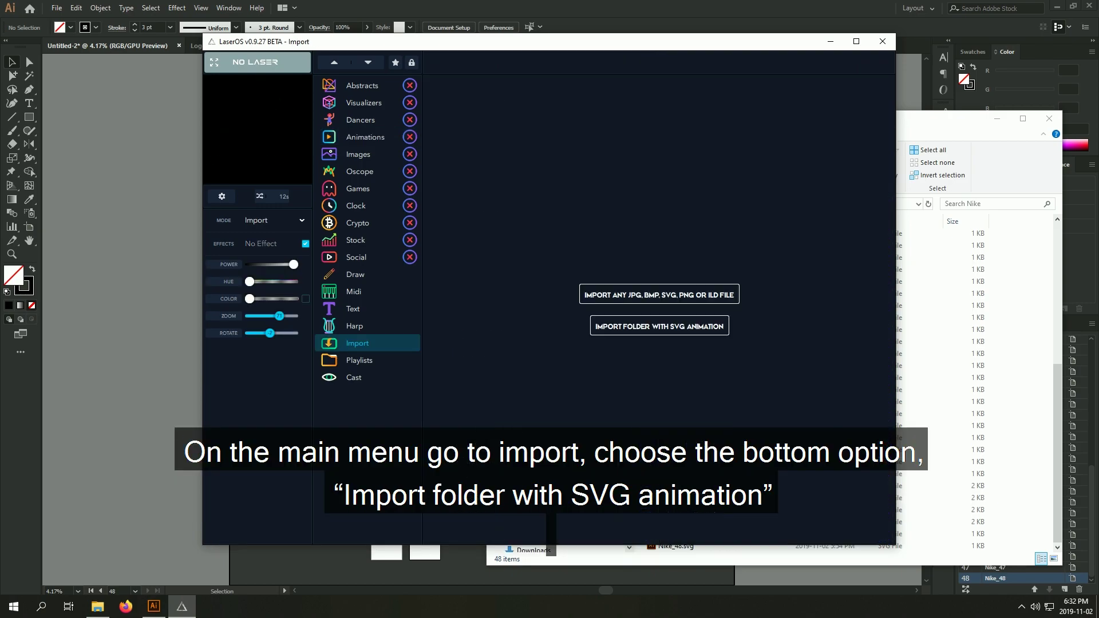
click(658, 327)
click(802, 150)
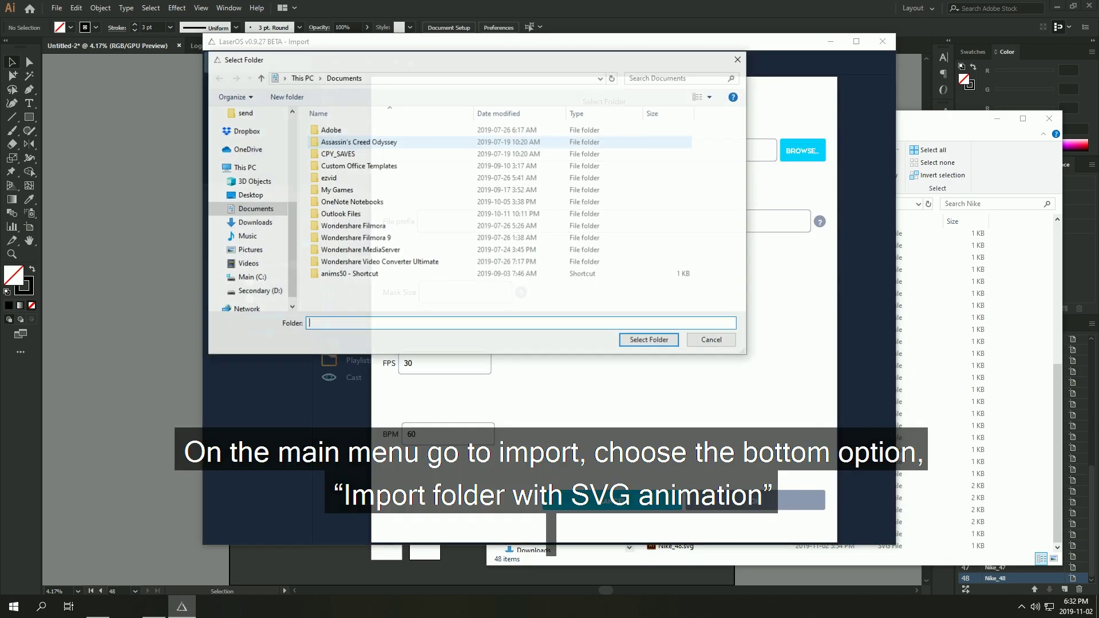
click(250, 195)
double_click(331, 143)
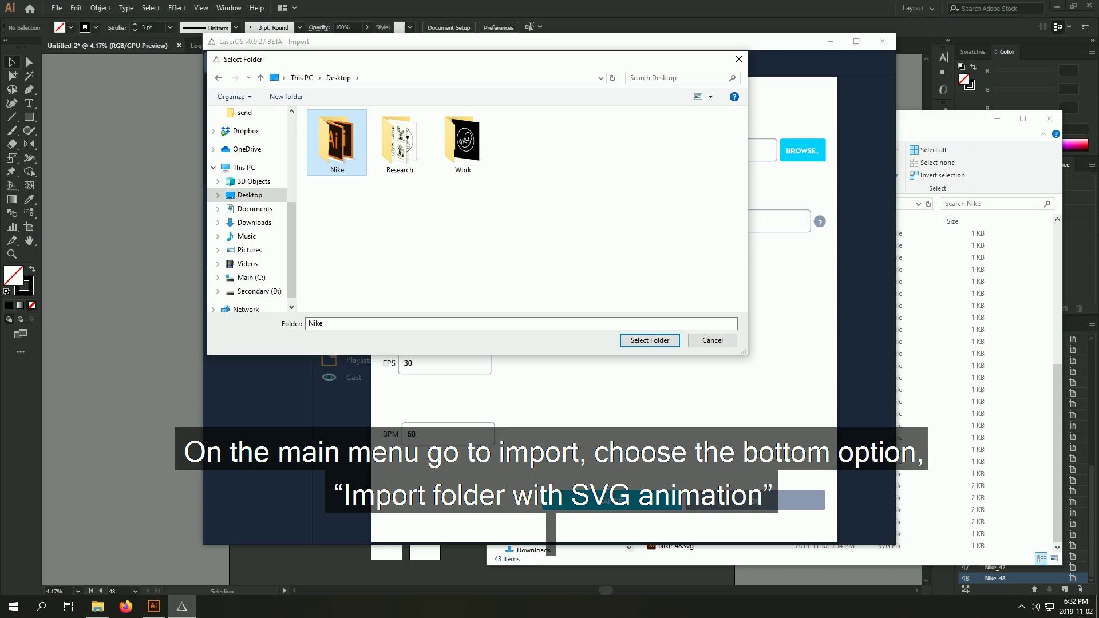
click(650, 340)
- Import the Nike animation into LaserOS with FPS 18 and BPM 160
double_click(408, 362)
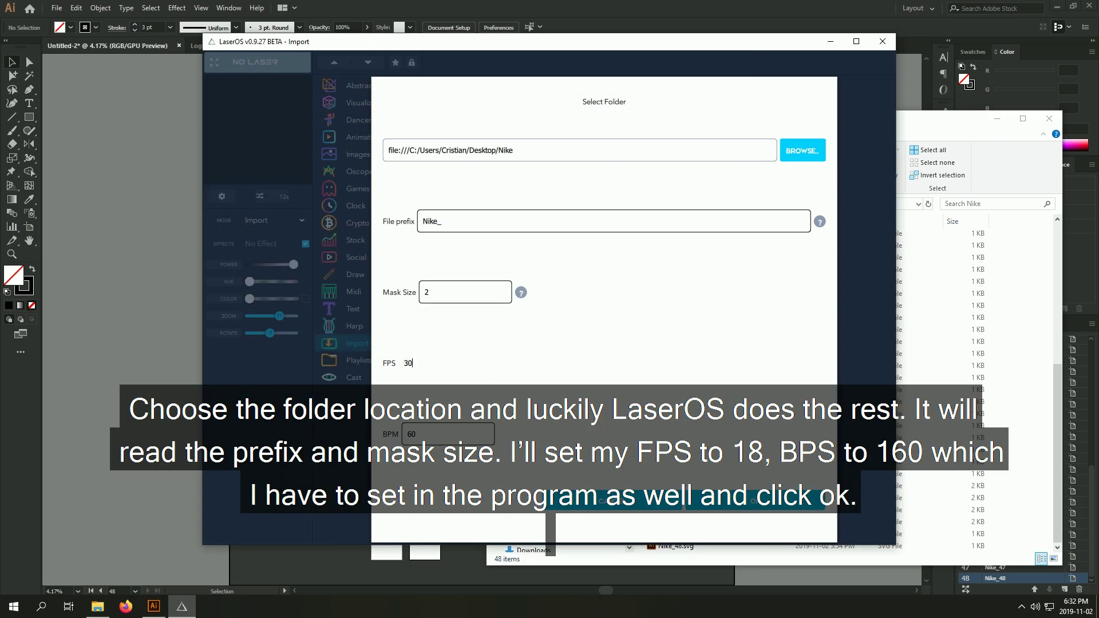
text(18)
click(418, 433)
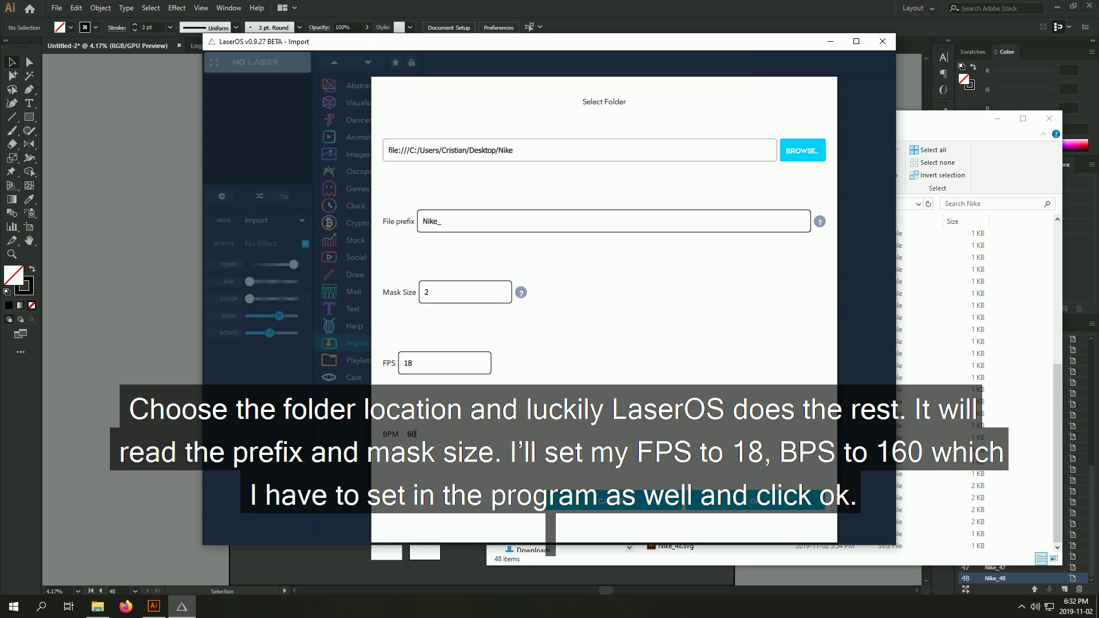
key(BackSpace)
key(BackSpace)
text(160)
key(Return)
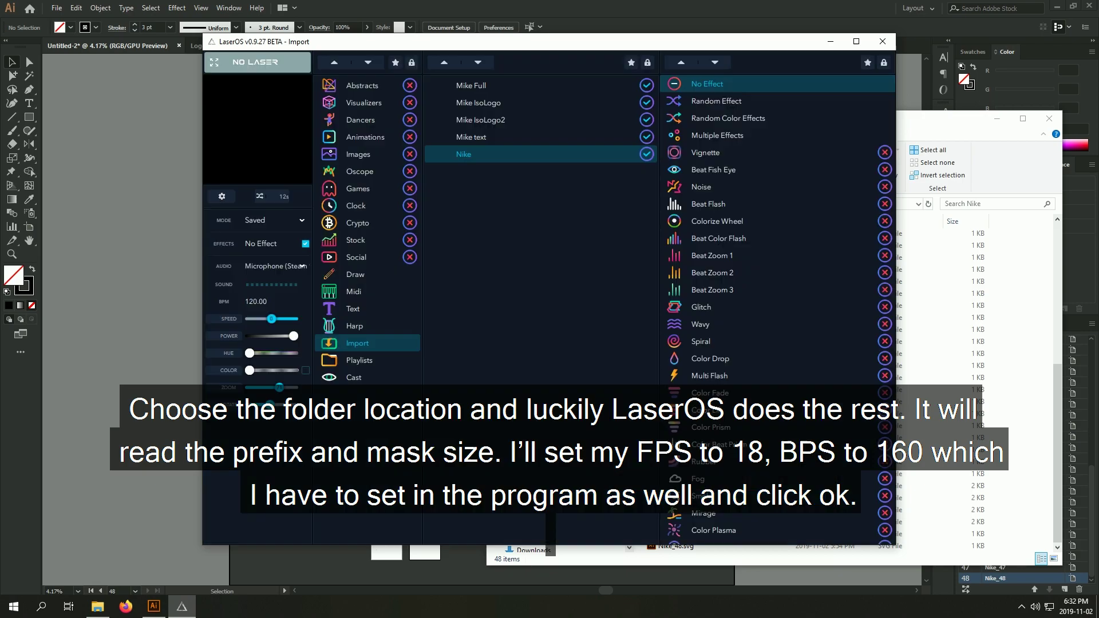